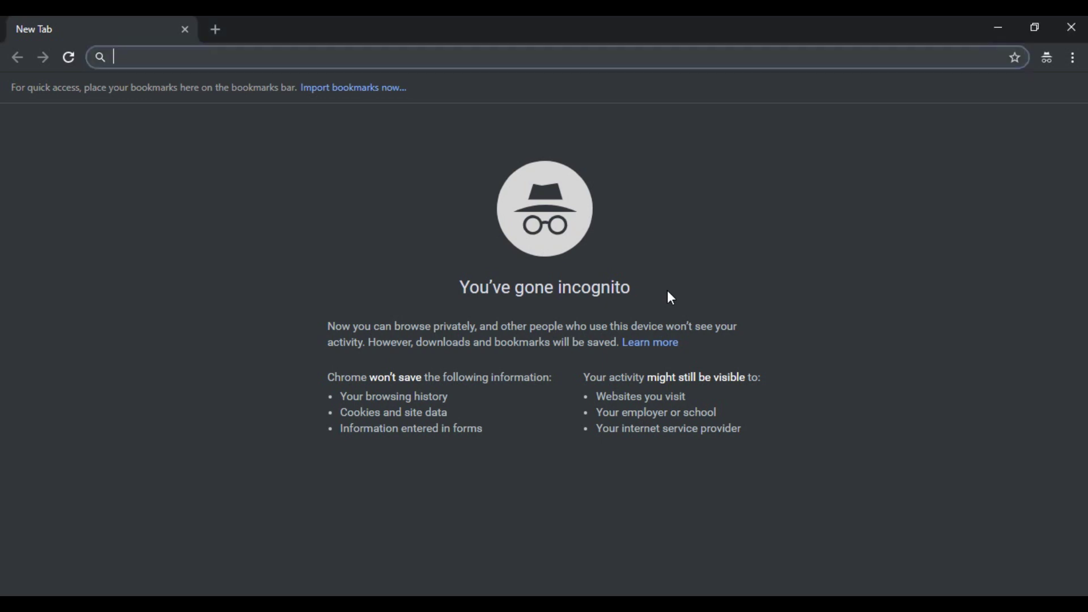
{"action": "type", "text": "fwh"}
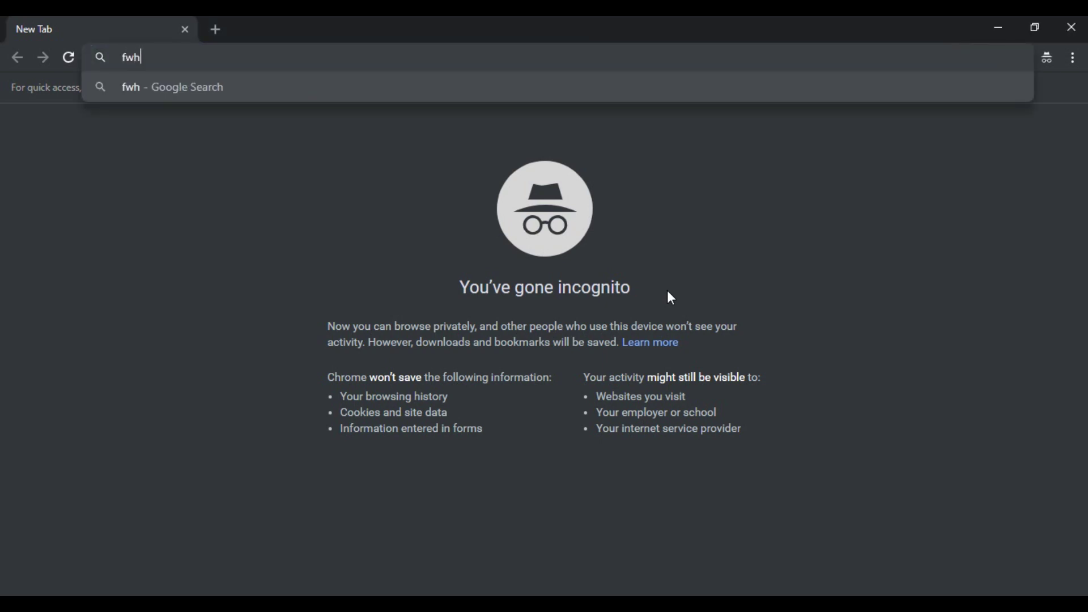
{"action": "type", "text": "ealth.in"}
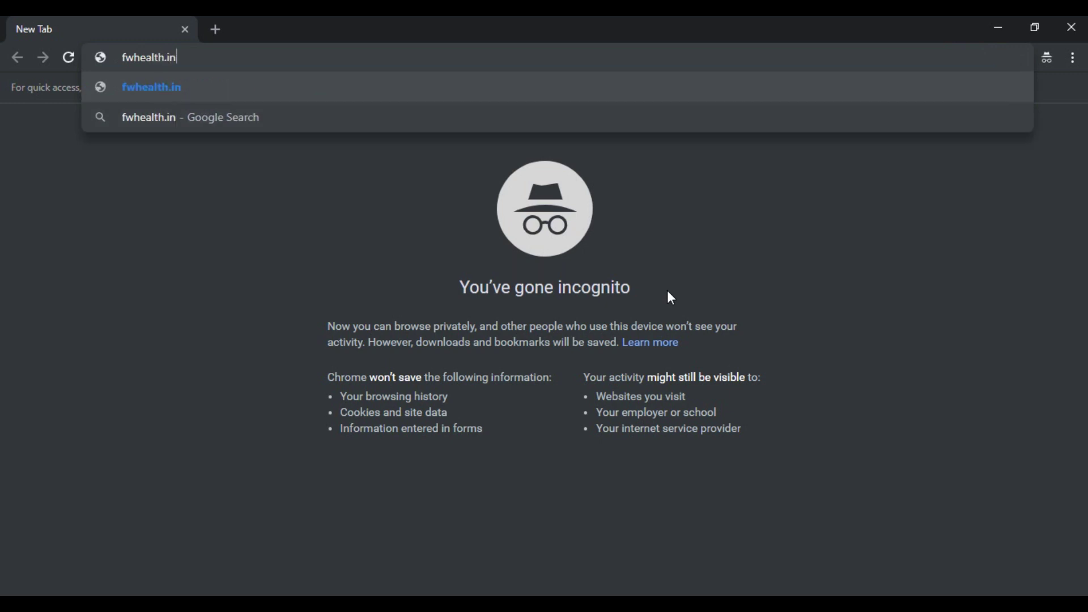
{"action": "key", "text": "Return"}
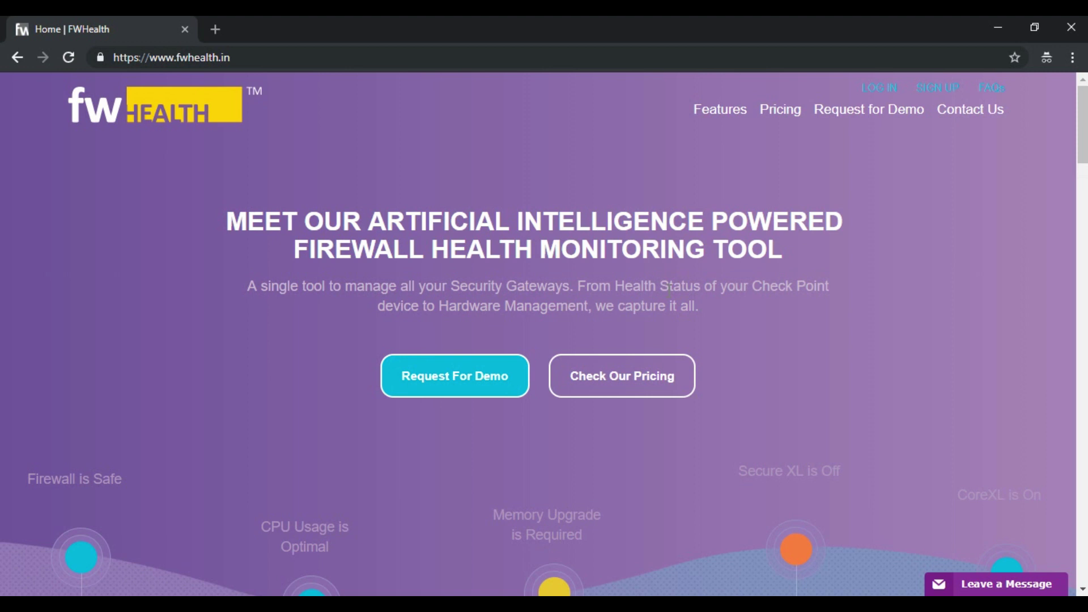
Scroll through the home page's feature highlights and return to the top
{"action": "scroll", "coordinate": [826, 276], "scroll_direction": "down", "scroll_amount": 8}
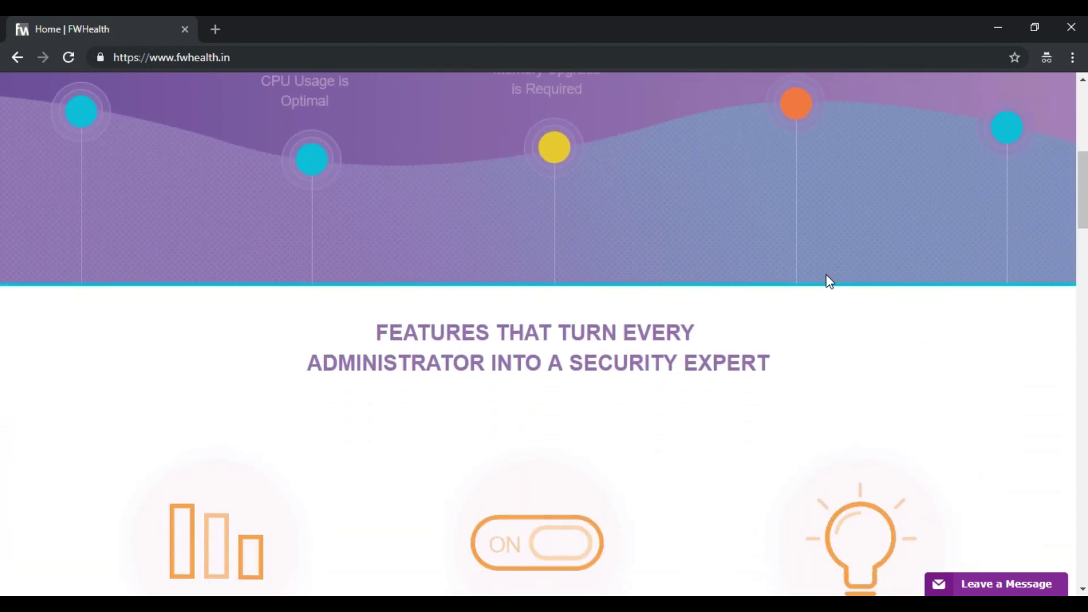
{"action": "scroll", "coordinate": [829, 281], "scroll_direction": "down", "scroll_amount": 4}
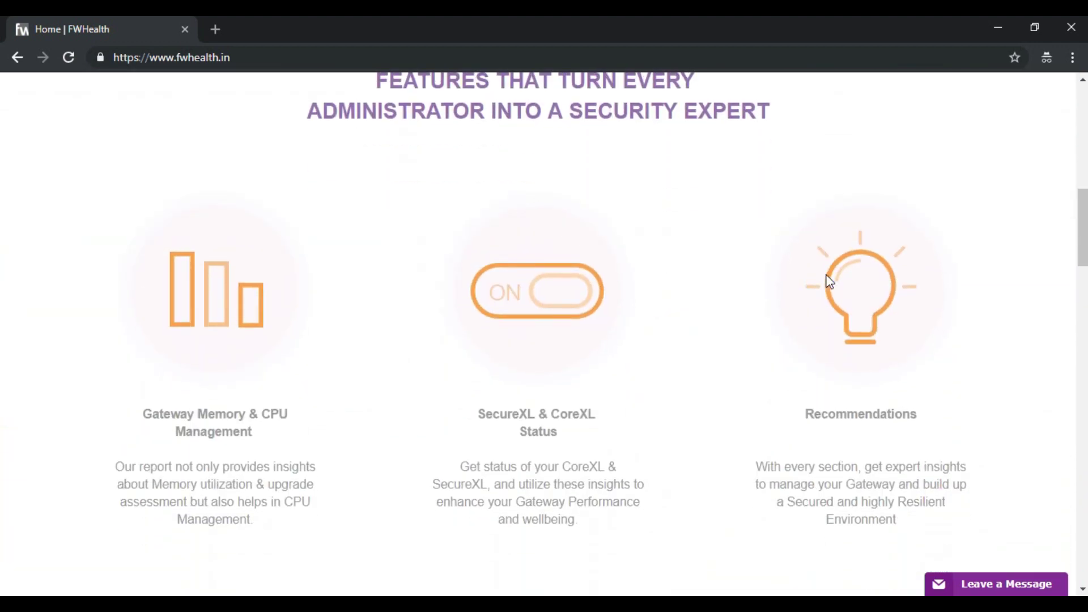
{"action": "scroll", "coordinate": [830, 281], "scroll_direction": "up", "scroll_amount": 1}
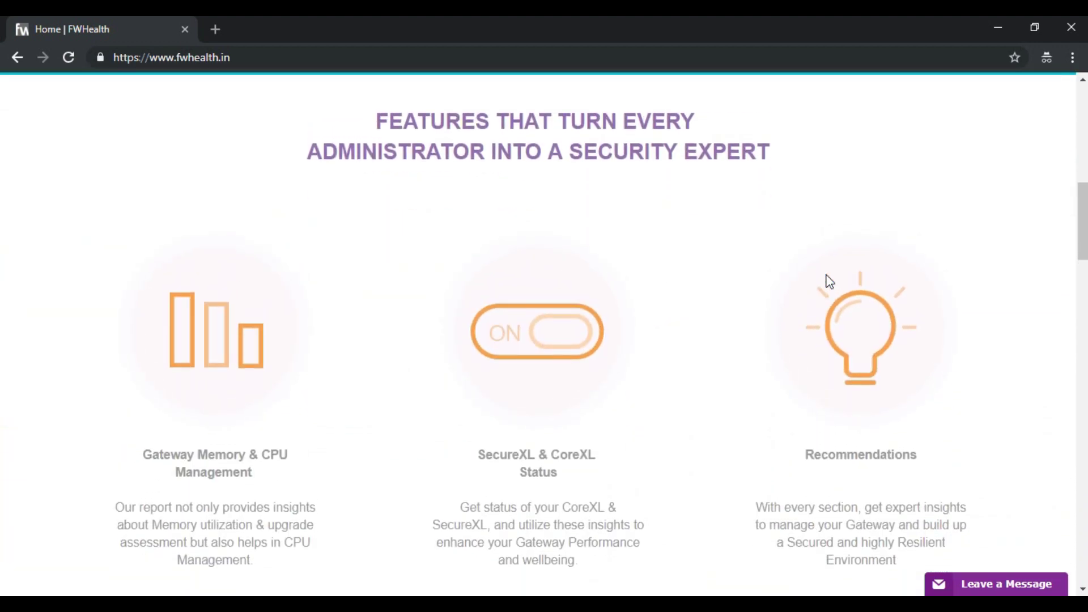
{"action": "scroll", "coordinate": [829, 281], "scroll_direction": "down", "scroll_amount": 2}
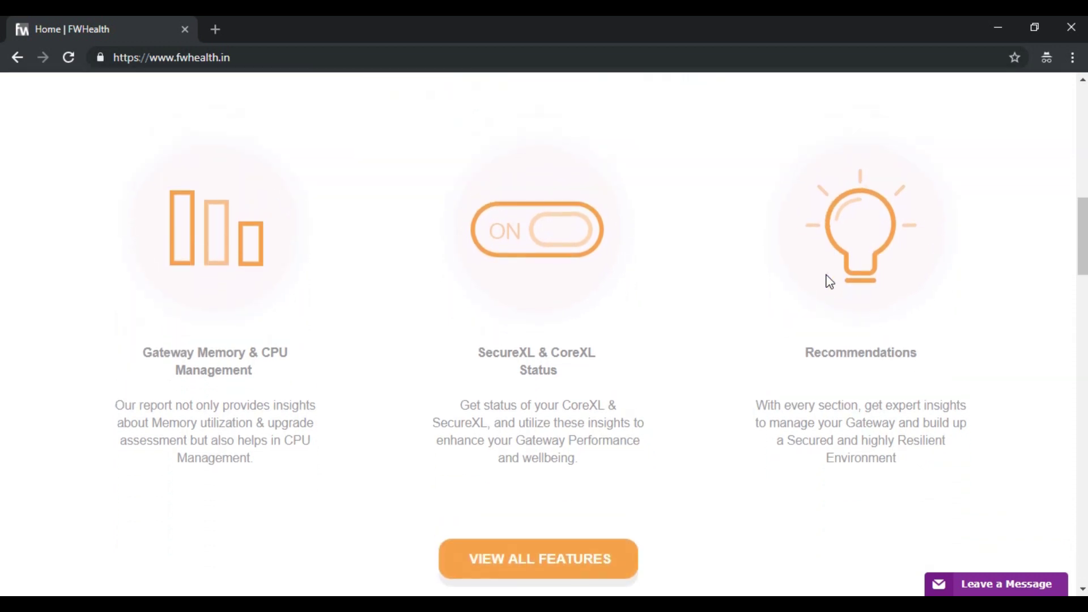
{"action": "scroll", "coordinate": [829, 281], "scroll_direction": "up", "scroll_amount": 14}
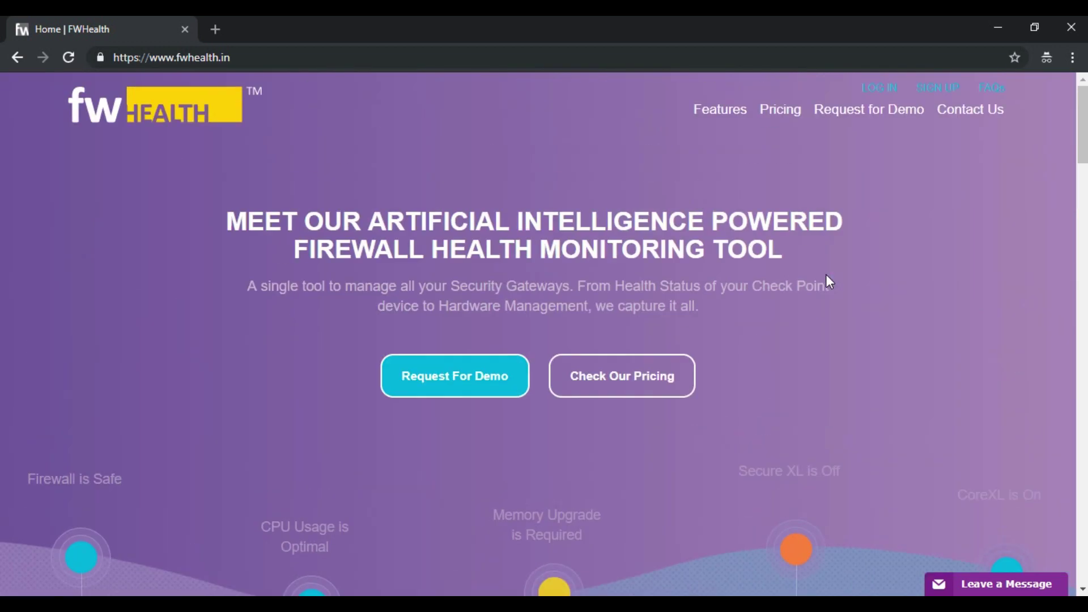
Open the Features page and scroll down to the Free Sample Report section
{"action": "left_click", "coordinate": [734, 131]}
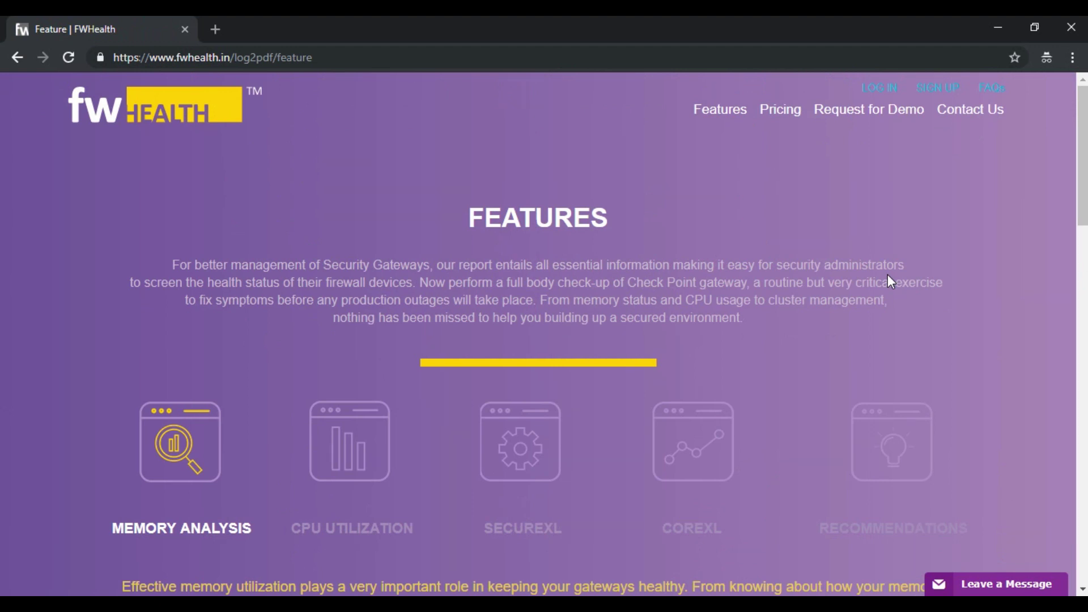
{"action": "scroll", "coordinate": [890, 282], "scroll_direction": "down", "scroll_amount": 10}
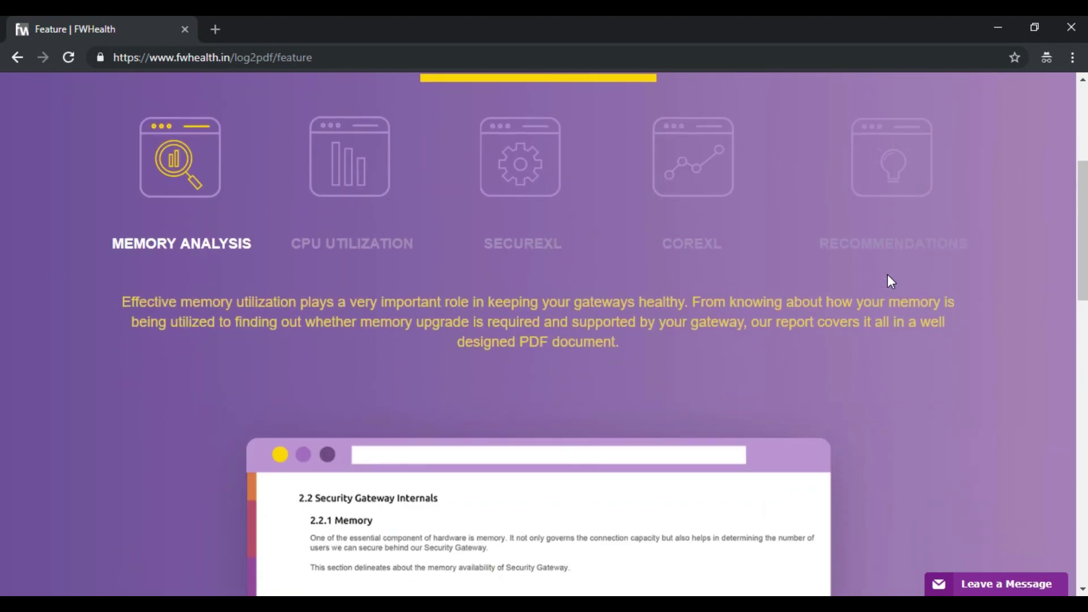
{"action": "scroll", "coordinate": [890, 282], "scroll_direction": "down", "scroll_amount": 8}
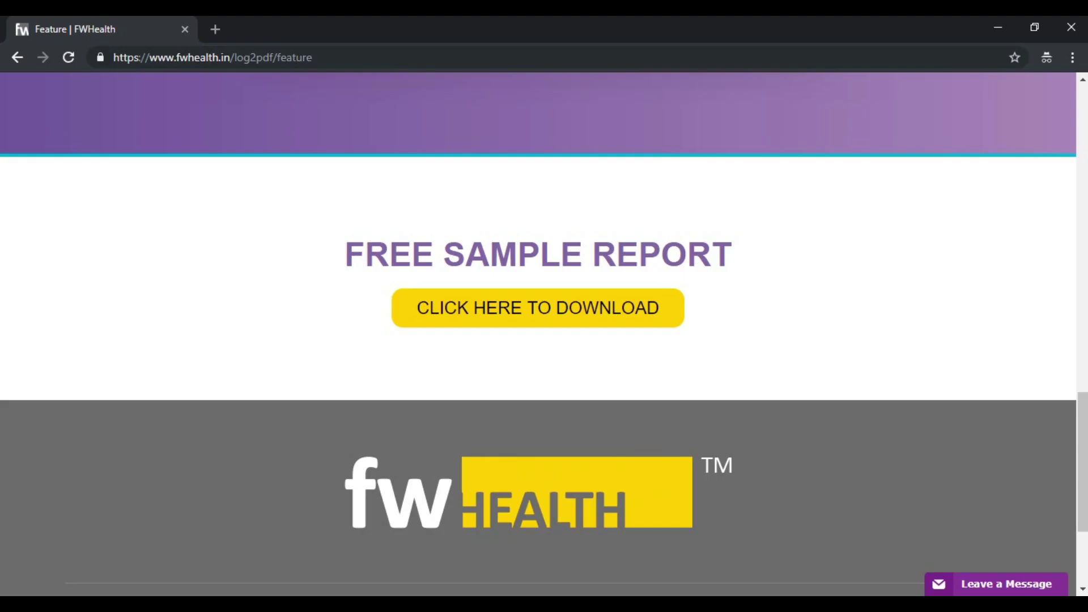
Reach the login page, briefly viewing the registration form on the way
{"action": "key", "text": "Home"}
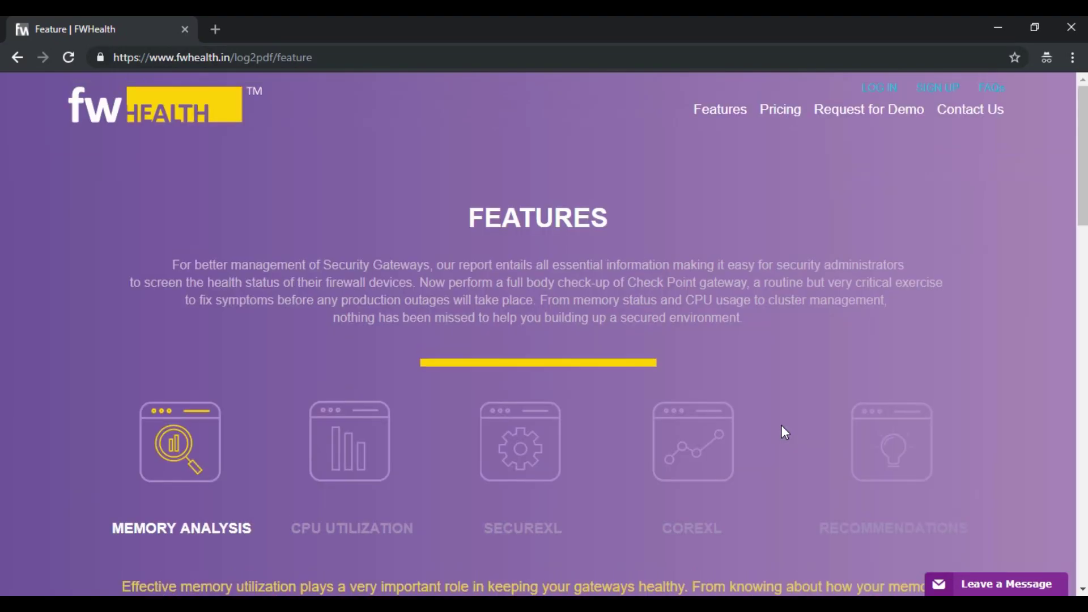
{"action": "left_click", "coordinate": [880, 85]}
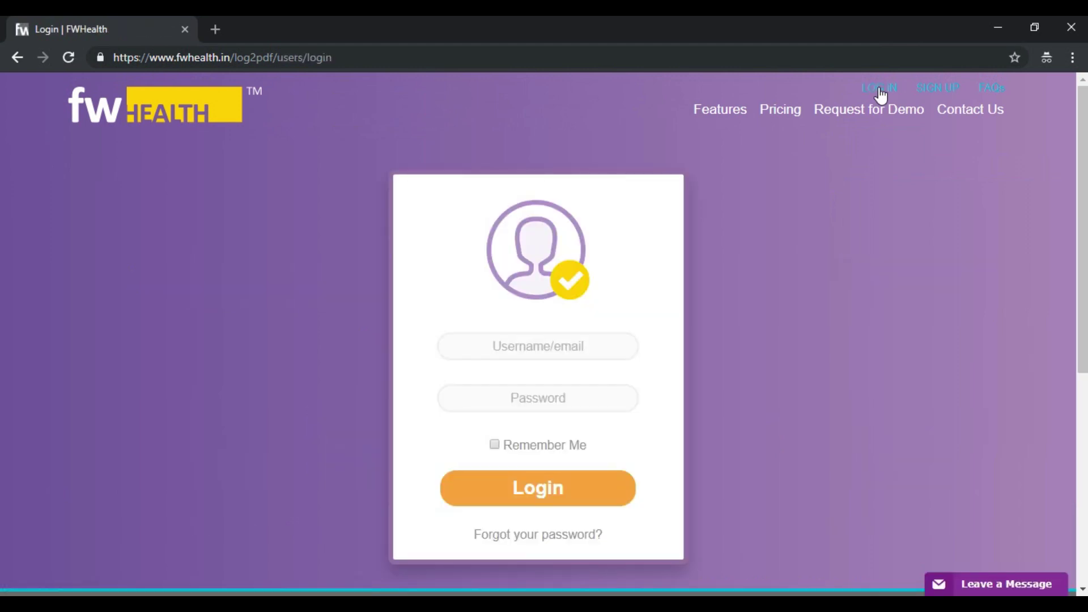
{"action": "left_click", "coordinate": [934, 91]}
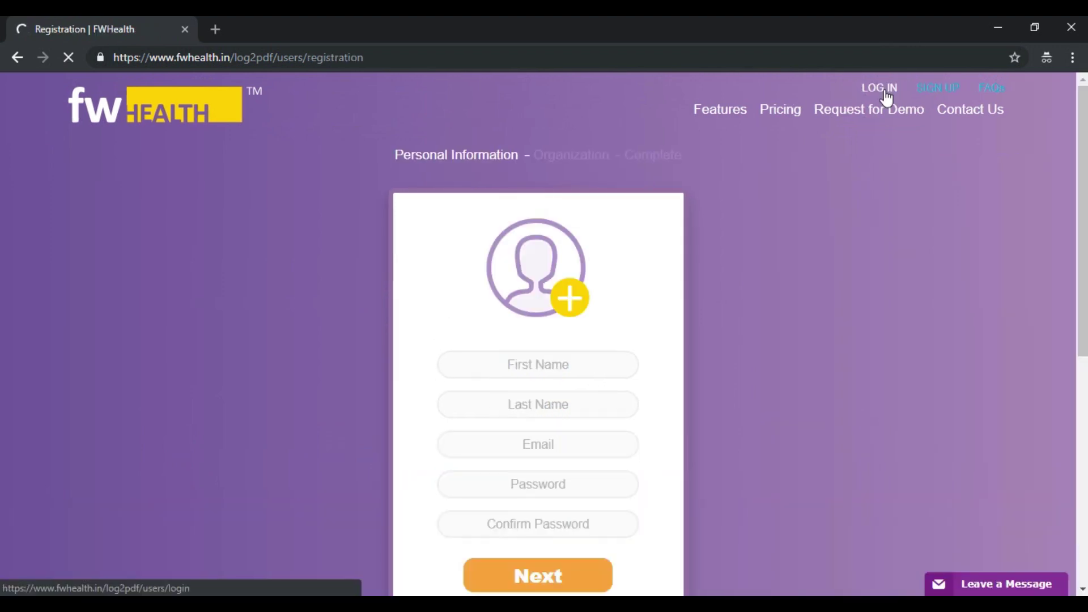
{"action": "left_click", "coordinate": [884, 90]}
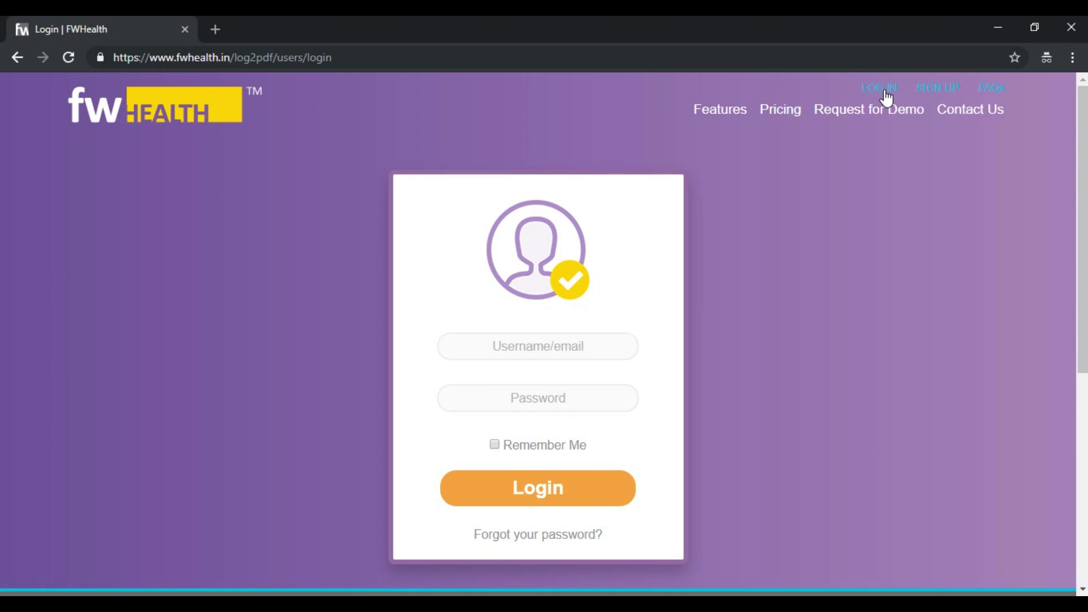
Sign in with the account's email address and password
{"action": "left_click", "coordinate": [578, 348]}
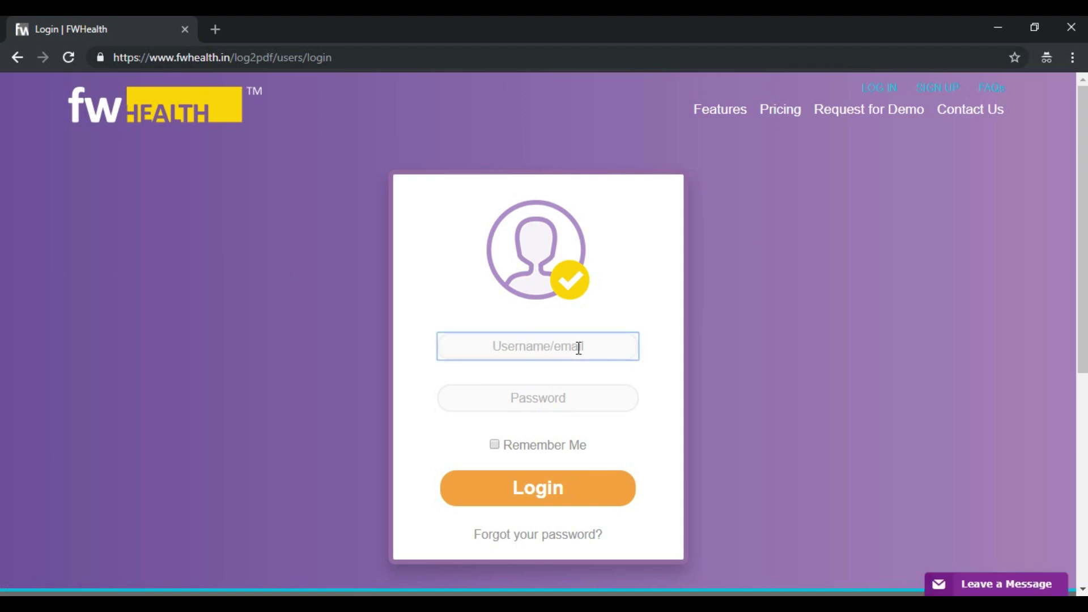
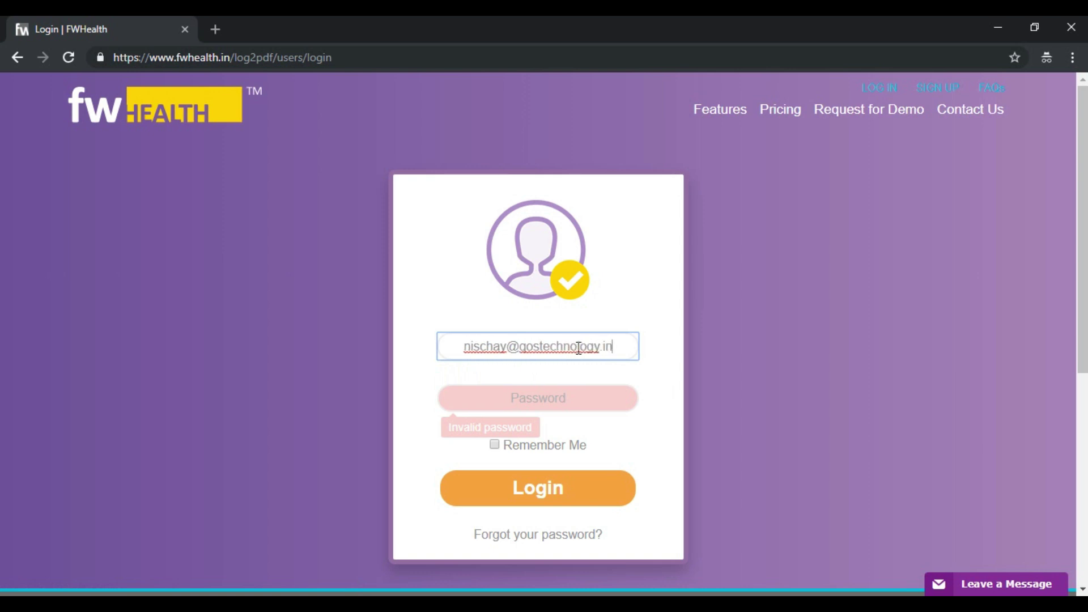
{"action": "key", "text": "Tab"}
{"action": "type", "text": "******"}
{"action": "key", "text": "Return"}
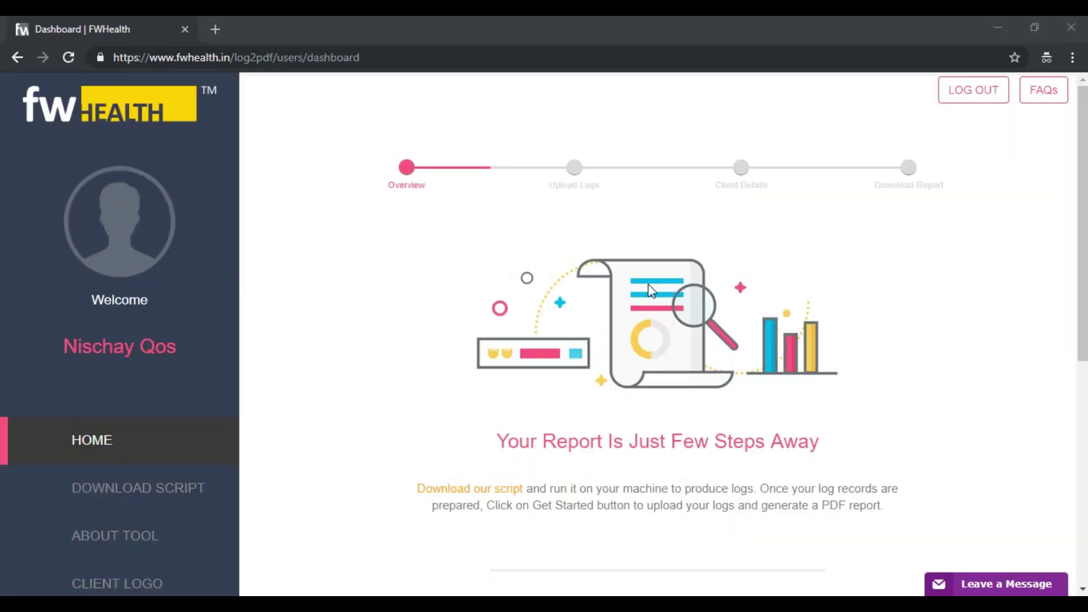
Scroll the dashboard, then go to the DOWNLOAD SCRIPT page from the sidebar
{"action": "scroll", "coordinate": [650, 290], "scroll_direction": "down", "scroll_amount": 6}
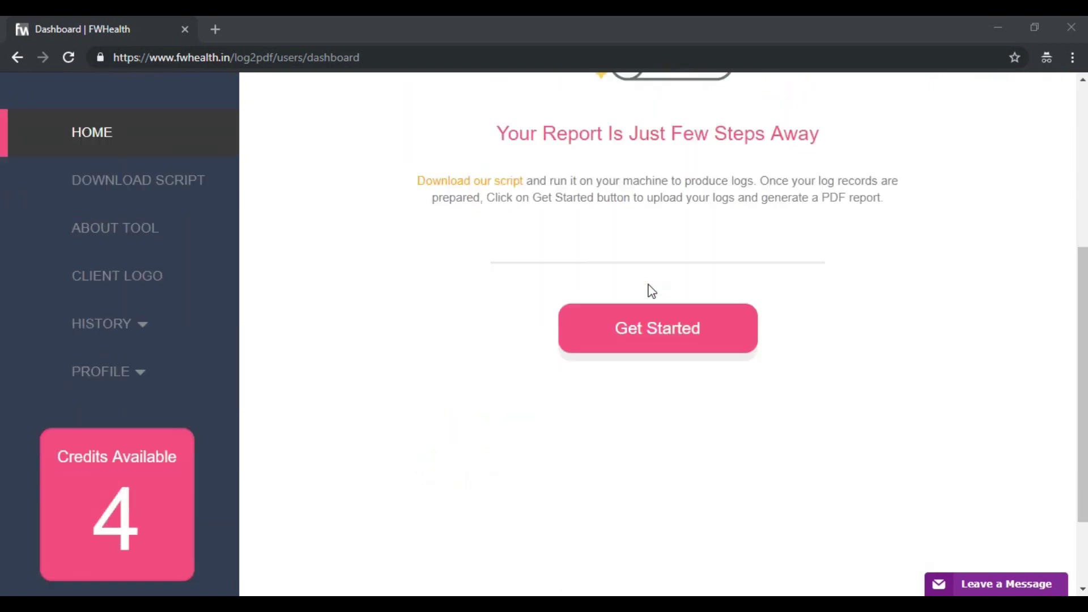
{"action": "scroll", "coordinate": [651, 291], "scroll_direction": "up", "scroll_amount": 4}
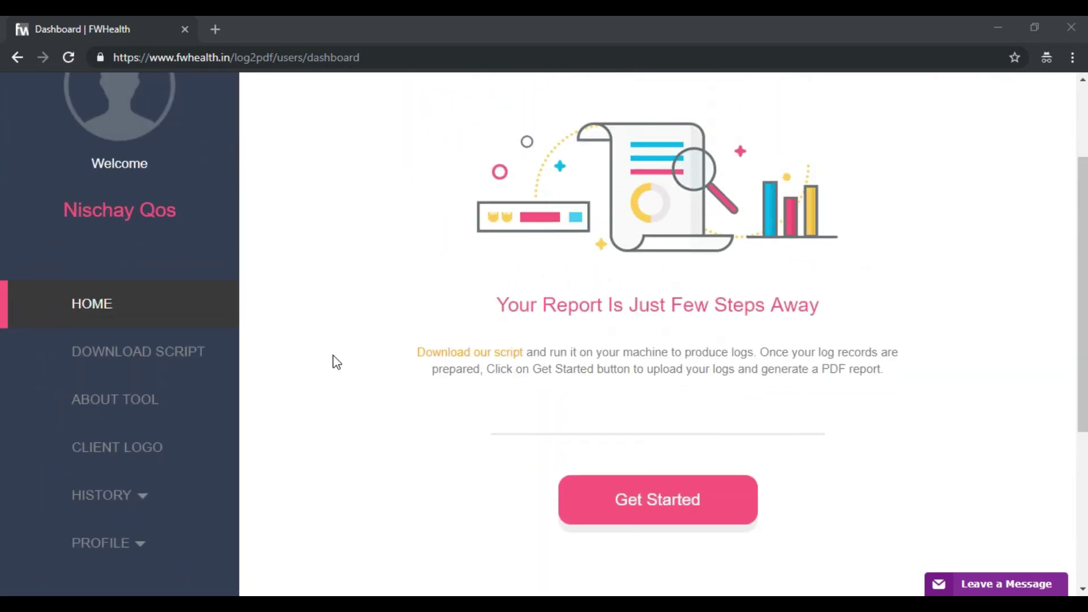
{"action": "left_click", "coordinate": [207, 356]}
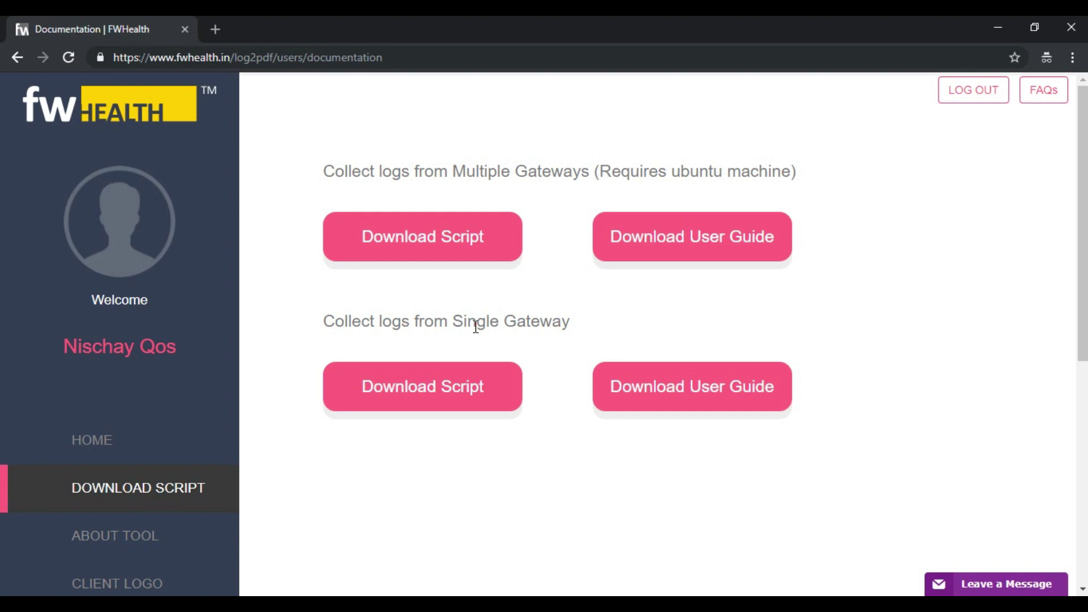
Download the single-gateway SALog-Collector-Ver1.0.zip and show it in the Downloads folder
{"action": "left_click", "coordinate": [467, 389]}
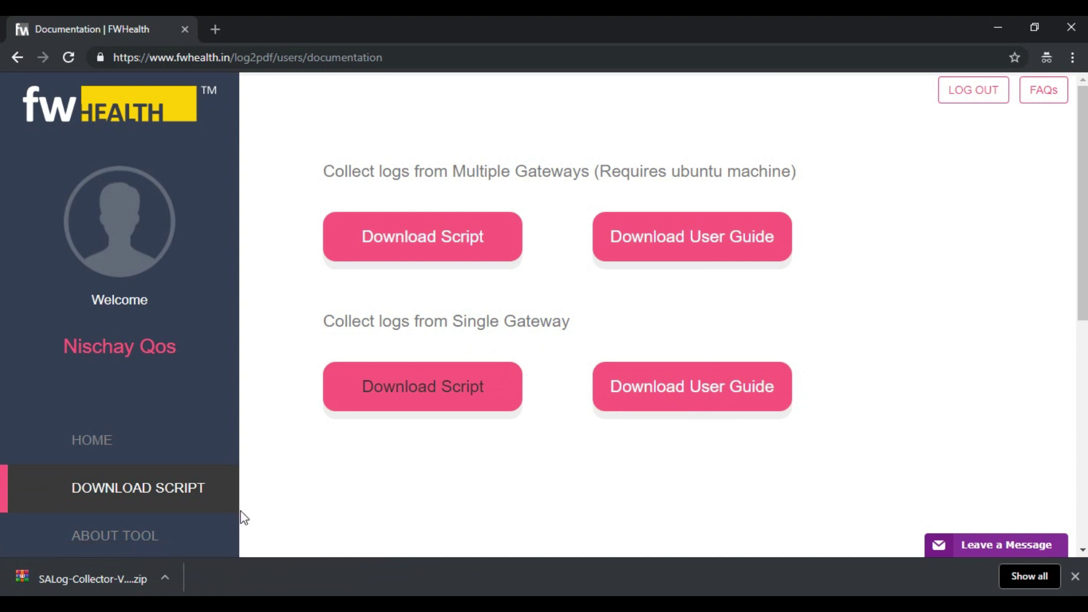
{"action": "left_click", "coordinate": [166, 572]}
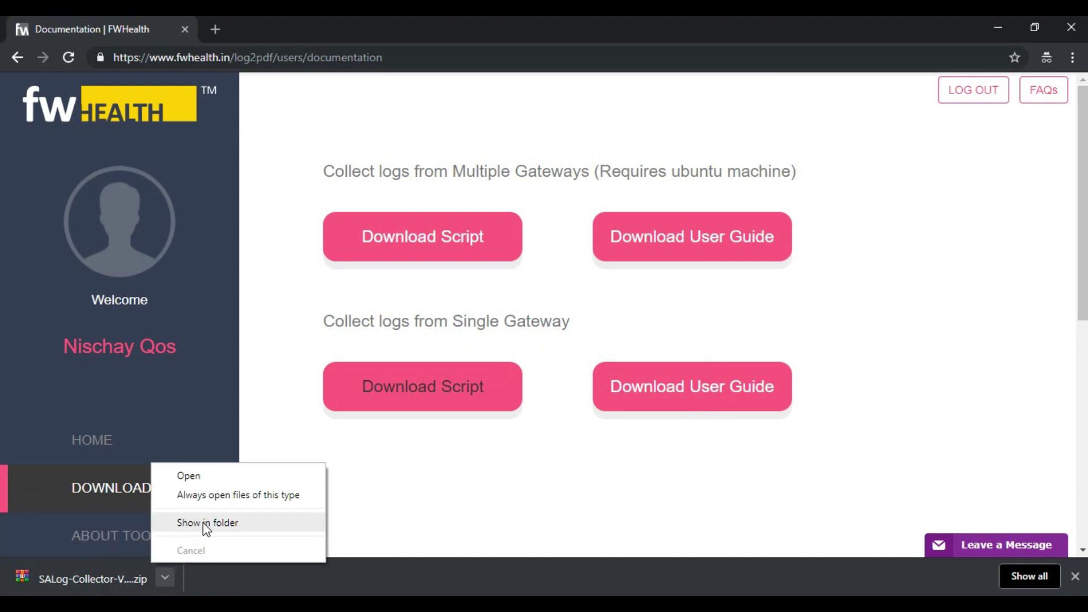
{"action": "left_click", "coordinate": [203, 522]}
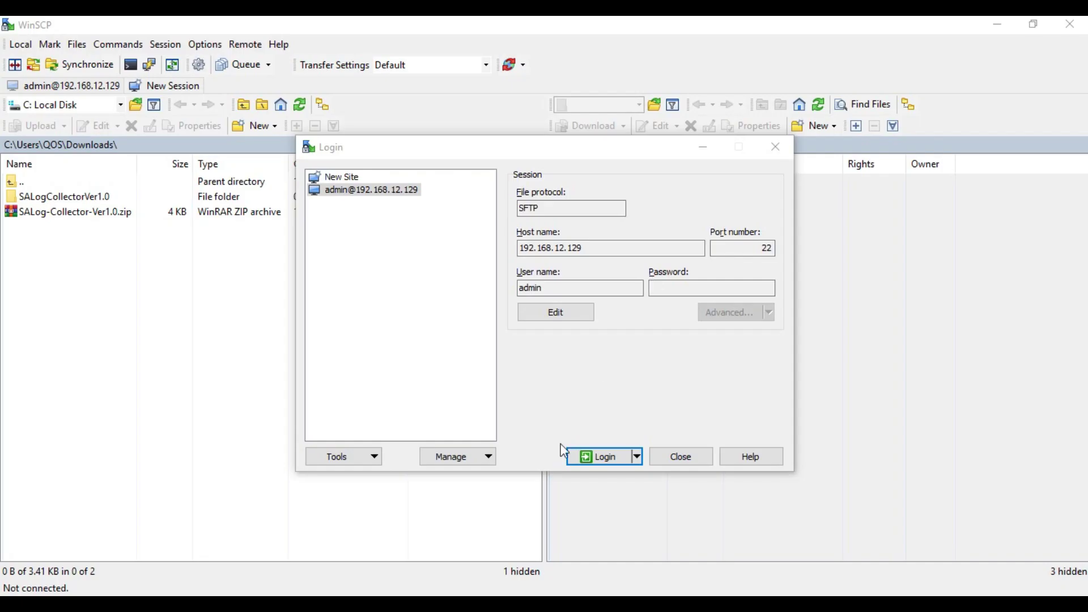
{"action": "left_click", "coordinate": [491, 604]}
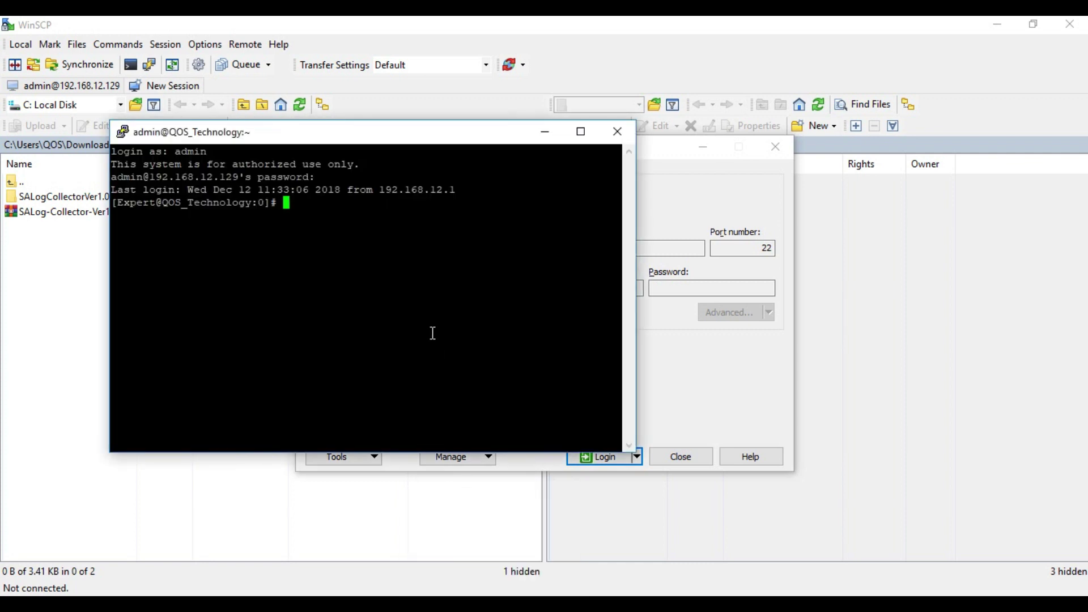
{"action": "type", "text": "ip route"}
{"action": "key", "text": "Return"}
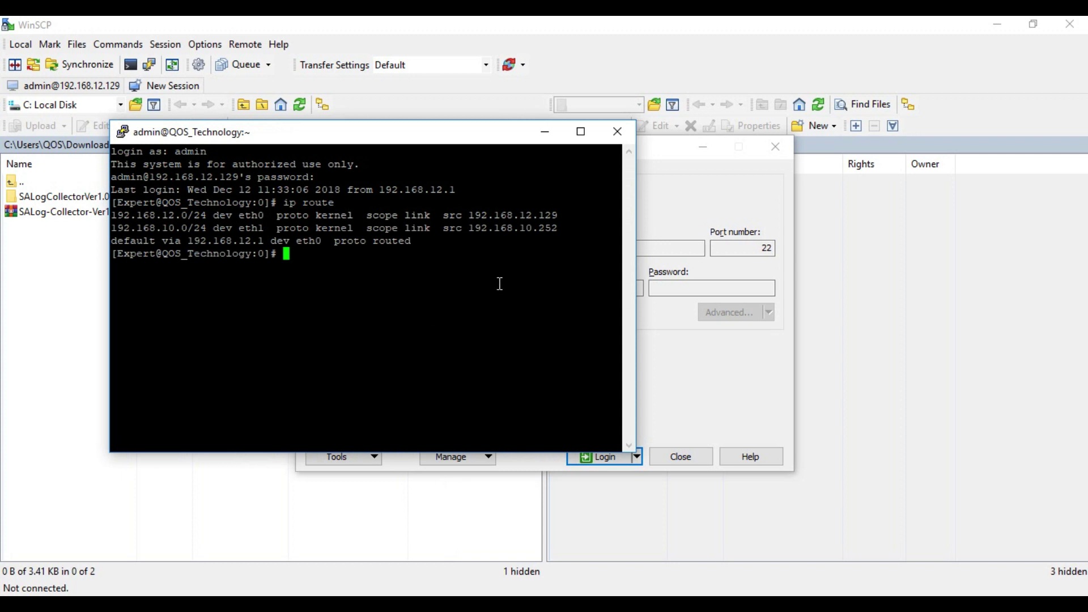
{"action": "left_click", "coordinate": [548, 131]}
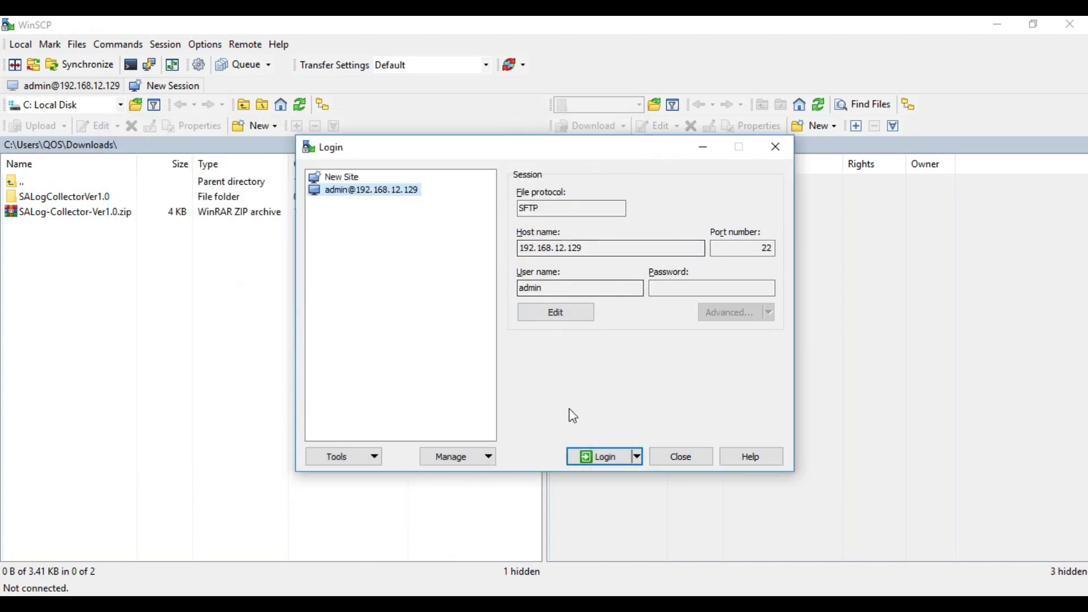
Connect WinSCP to the gateway with the saved session and its password
{"action": "left_click", "coordinate": [599, 454]}
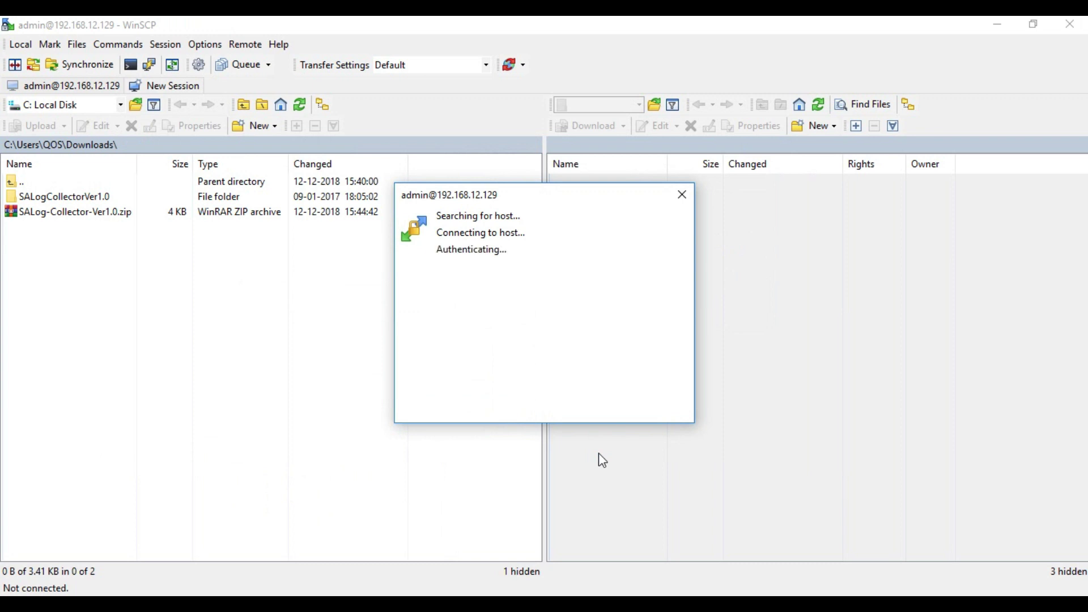
{"action": "type", "text": "*********"}
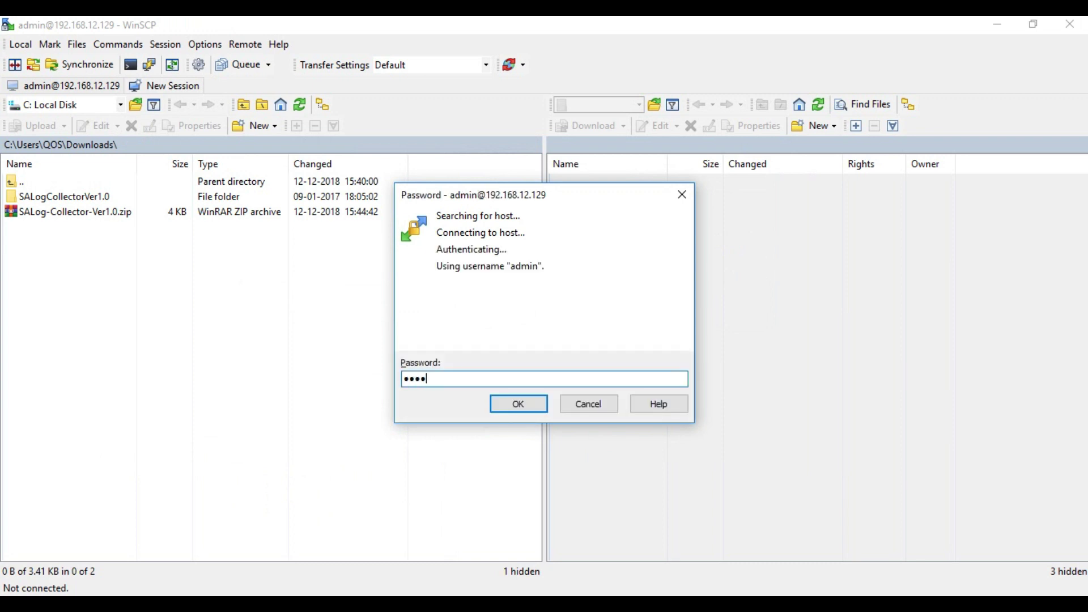
{"action": "key", "text": "Return"}
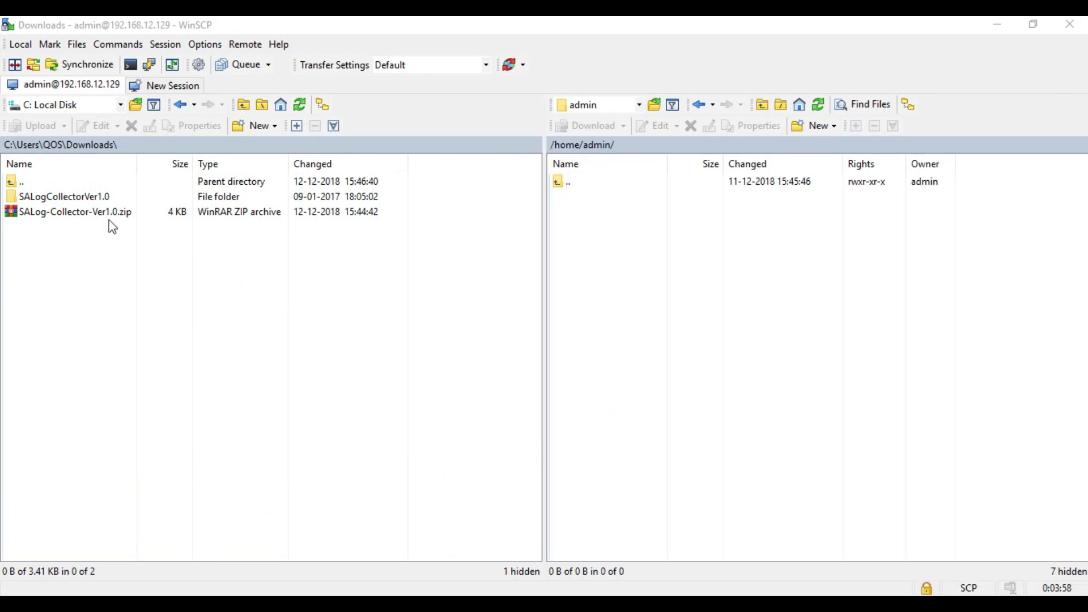
Copy sa_logcollector and start.sh from SALogCollectorVer1.0 to /home/admin, then open PuTTY
{"action": "left_click", "coordinate": [110, 225]}
{"action": "double_click", "coordinate": [73, 198]}
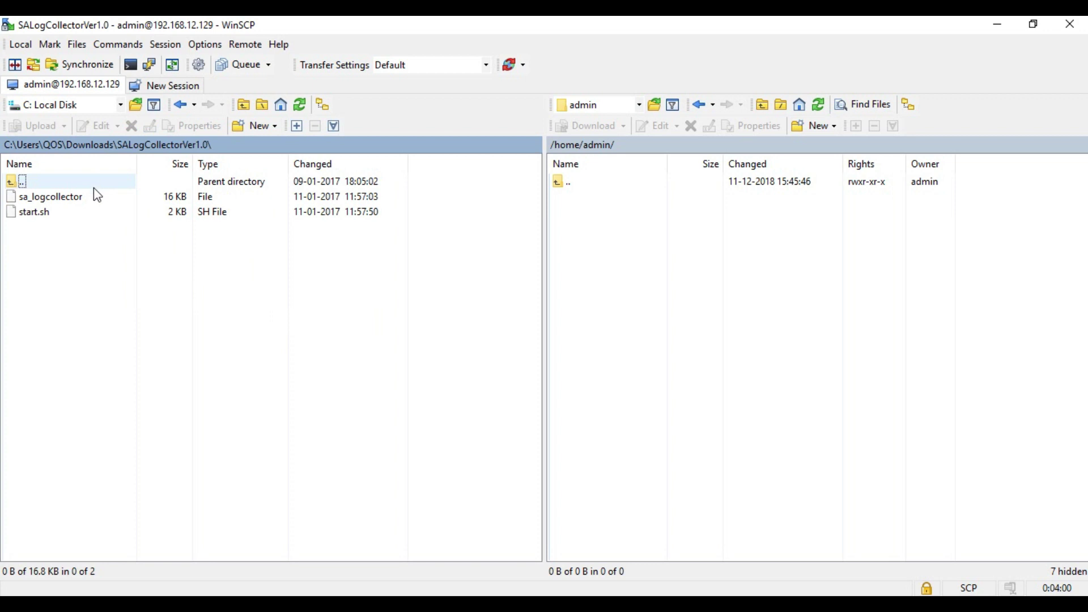
{"action": "left_click", "coordinate": [95, 196]}
{"action": "key", "text": "shift+Down"}
{"action": "left_click_drag", "start_coordinate": [94, 199], "coordinate": [603, 478]}
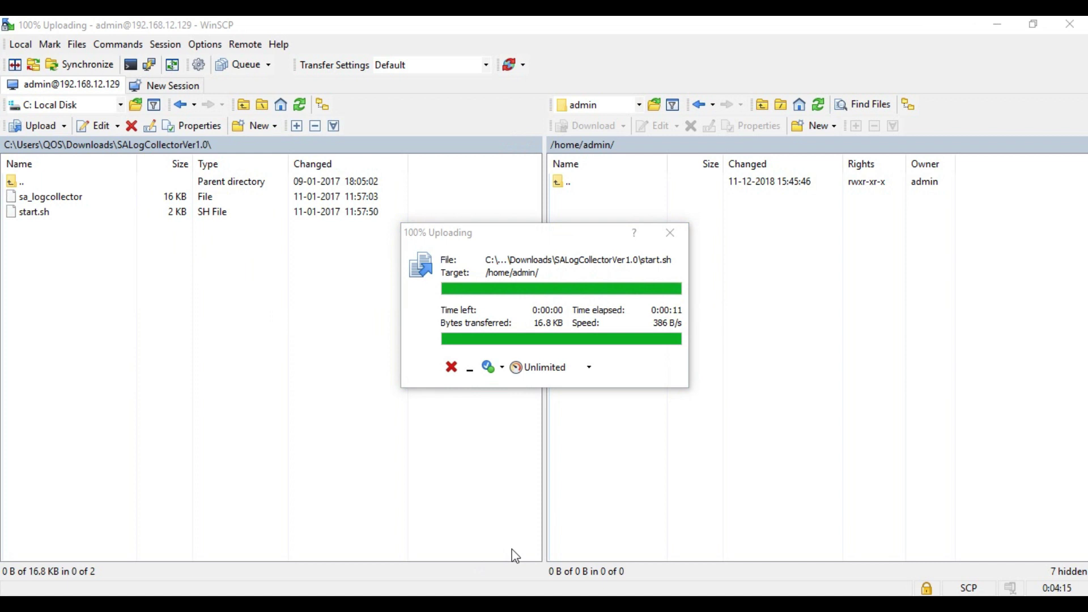
{"action": "left_click", "coordinate": [487, 602]}
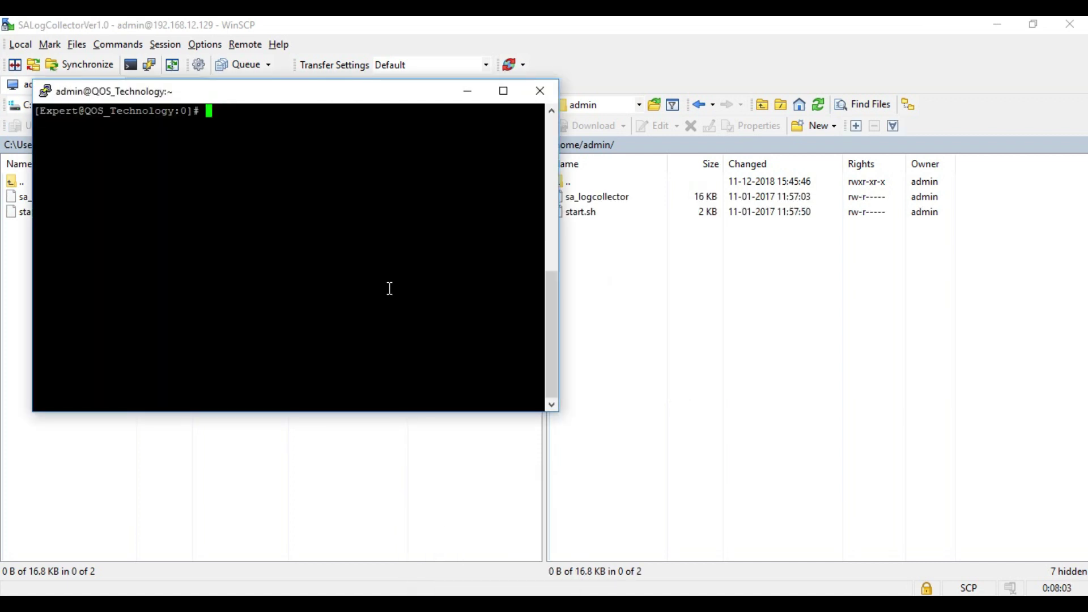
In /home/admin, list the files and convert them to UNIX line endings with dos2unix -o *
{"action": "type", "text": "cd /home/adm"}
{"action": "key", "text": "Tab"}
{"action": "key", "text": "Return"}
{"action": "type", "text": "ls"}
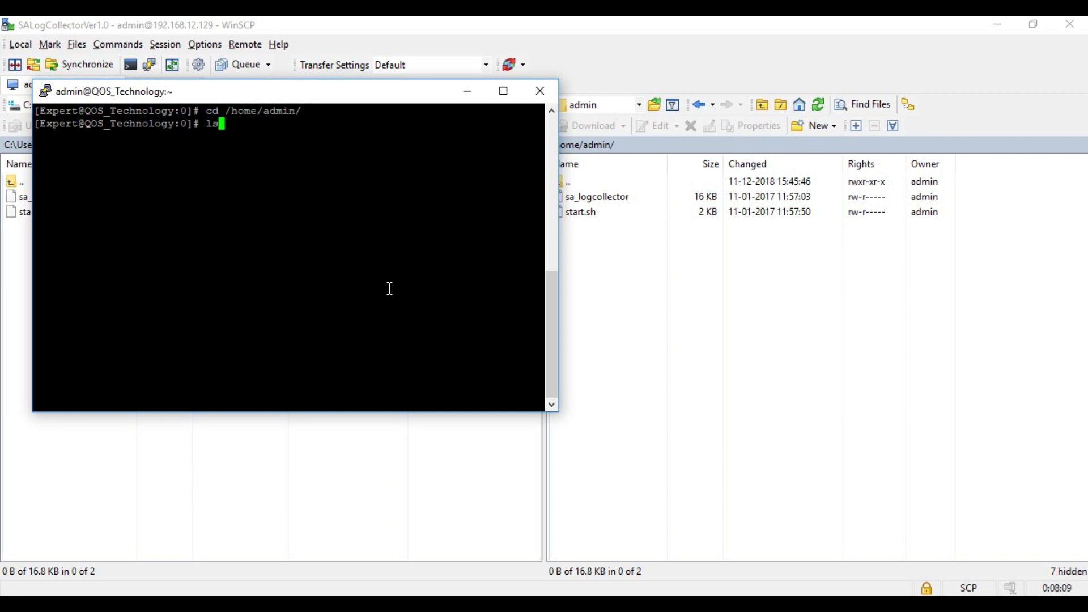
{"action": "key", "text": "Return"}
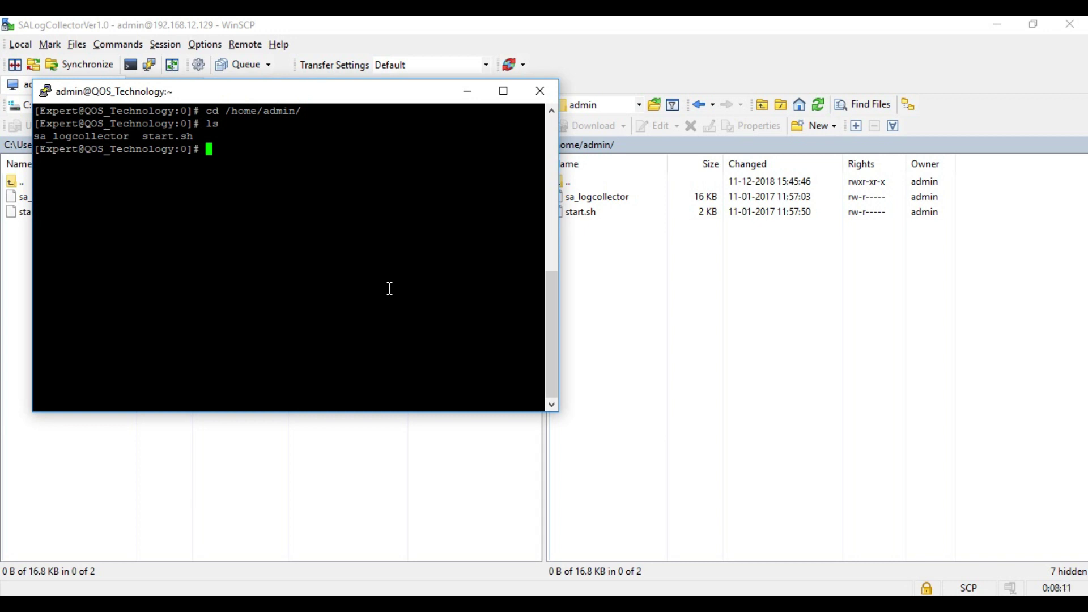
{"action": "type", "text": "dos2unix -o *"}
{"action": "key", "text": "Return"}
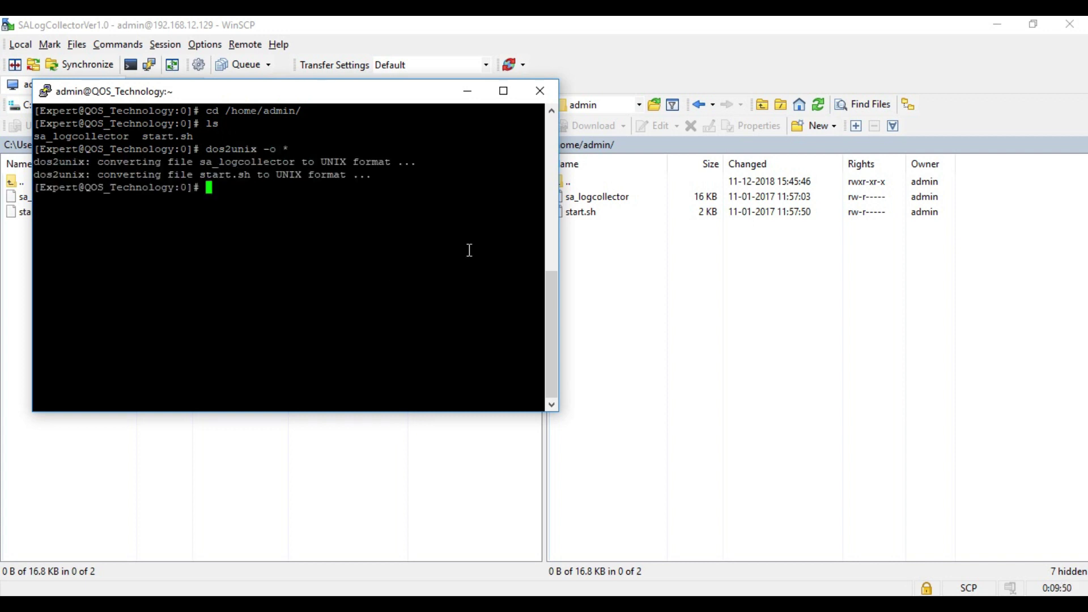
Apply chmod 777 to both files and enter ./start.sh at the prompt
{"action": "type", "text": "chmod 77"}
{"action": "key", "text": "BackSpace"}
{"action": "type", "text": "7 *"}
{"action": "key", "text": "Return"}
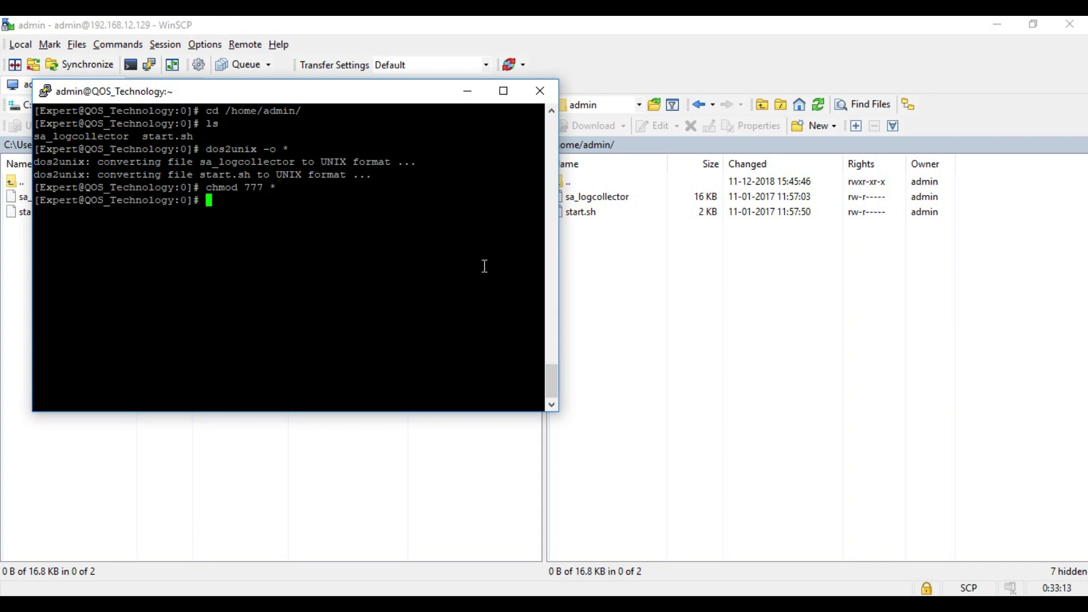
{"action": "type", "text": "./start.sh"}
Run start.sh with a 5-hour run time and 4 firewall rules
{"action": "key", "text": "Return"}
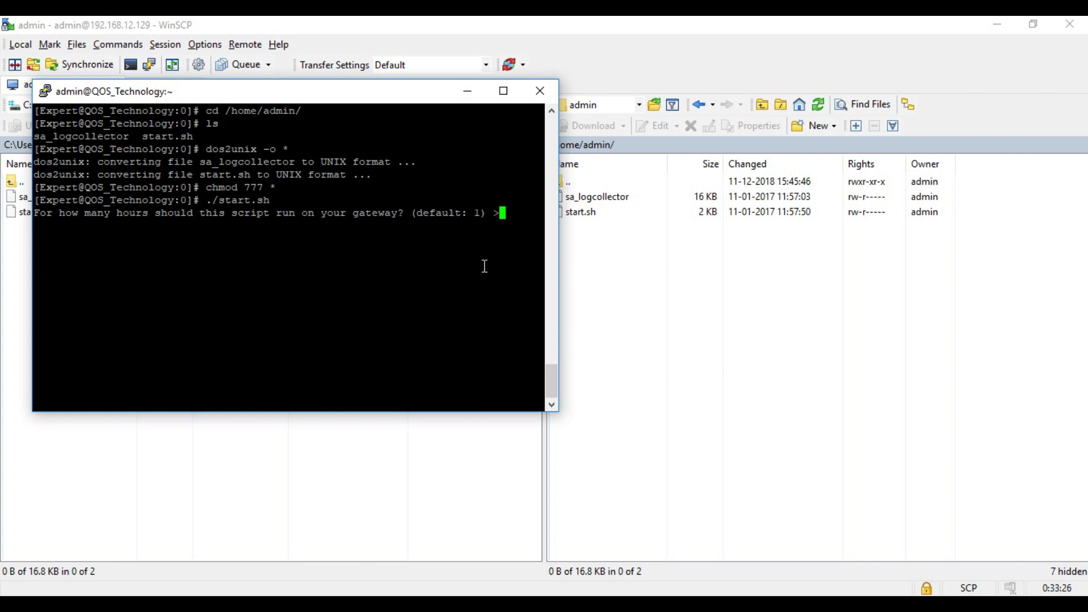
{"action": "type", "text": "5"}
{"action": "key", "text": "Return"}
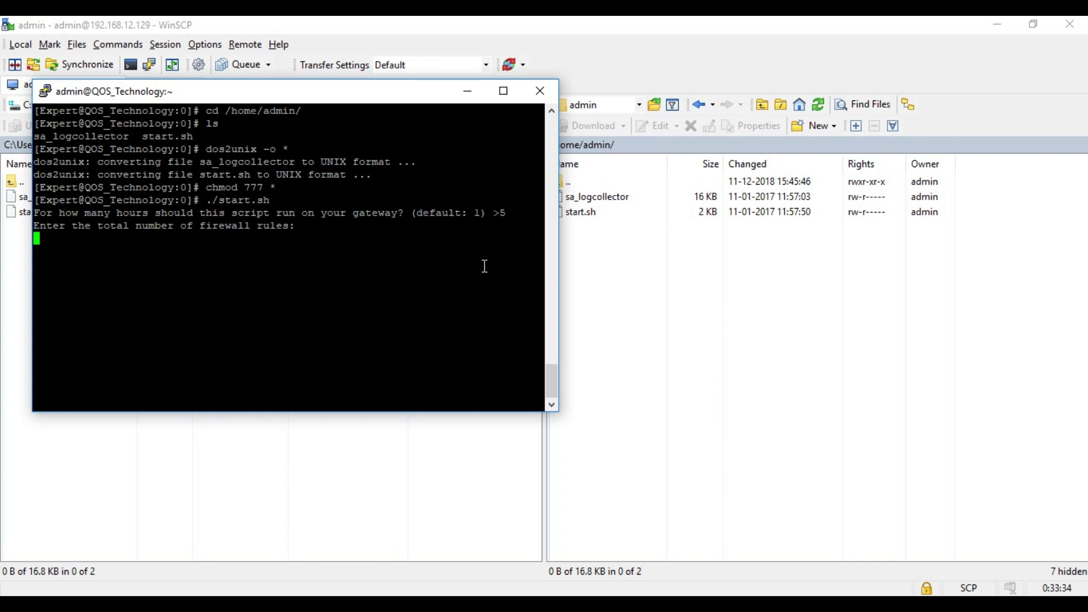
{"action": "type", "text": "4"}
{"action": "key", "text": "Return"}
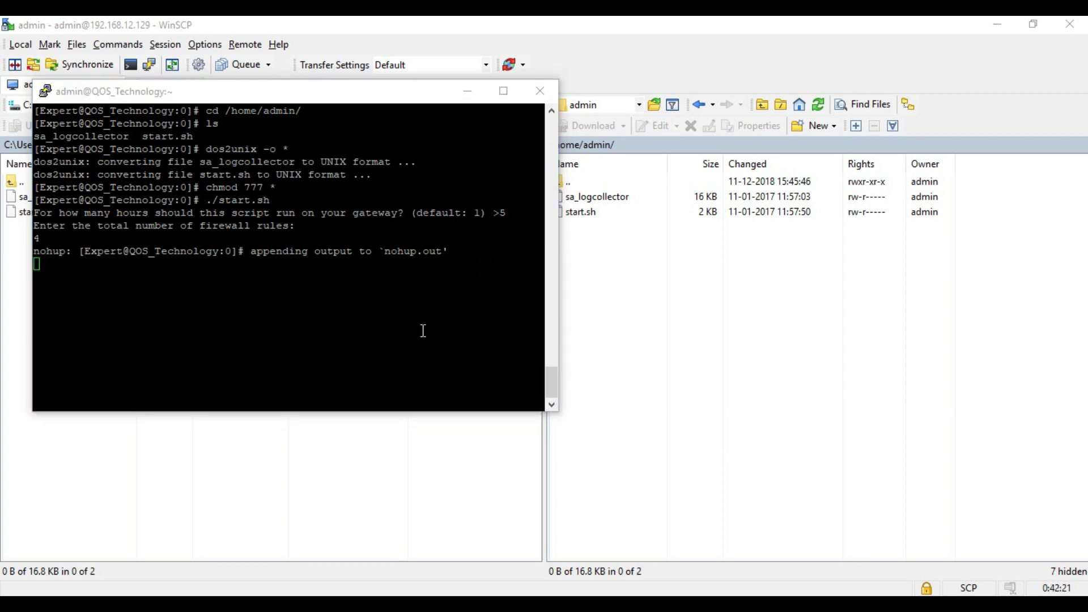
List /var/log/LogScript in PuTTY to confirm DeviceLogs.txt is there
{"action": "left_click", "coordinate": [423, 331]}
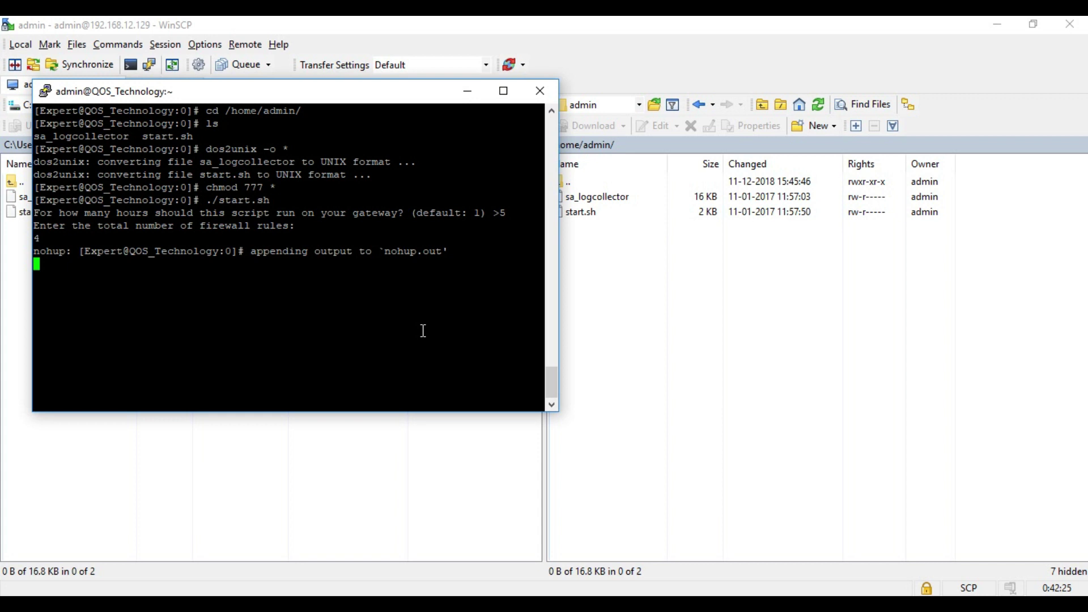
{"action": "key", "text": "Return"}
{"action": "type", "text": "cd "}
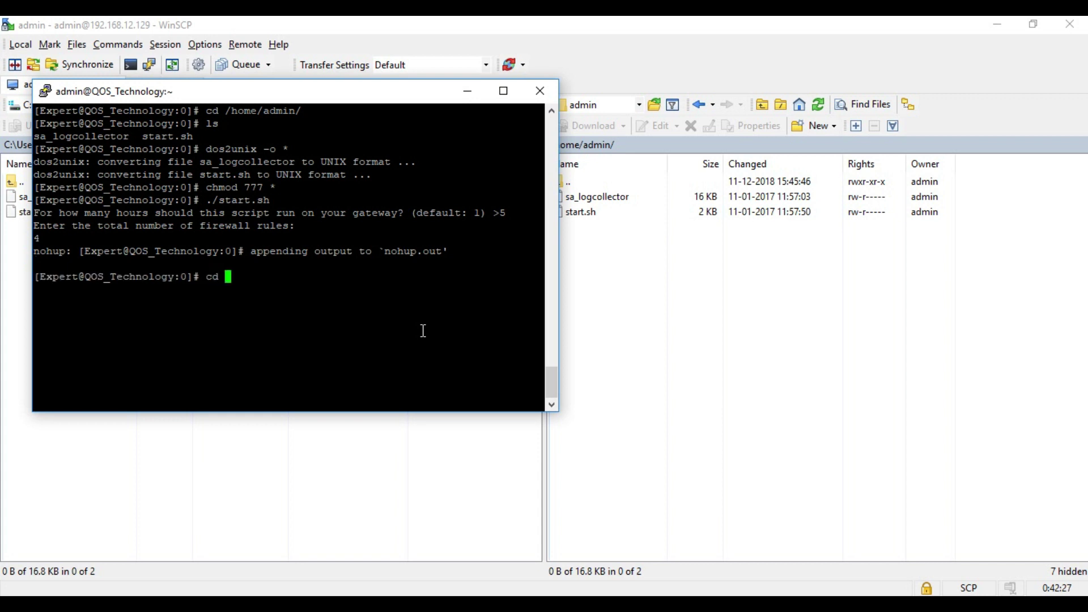
{"action": "type", "text": "/var/log/L"}
{"action": "type", "text": "og"}
{"action": "key", "text": "Tab"}
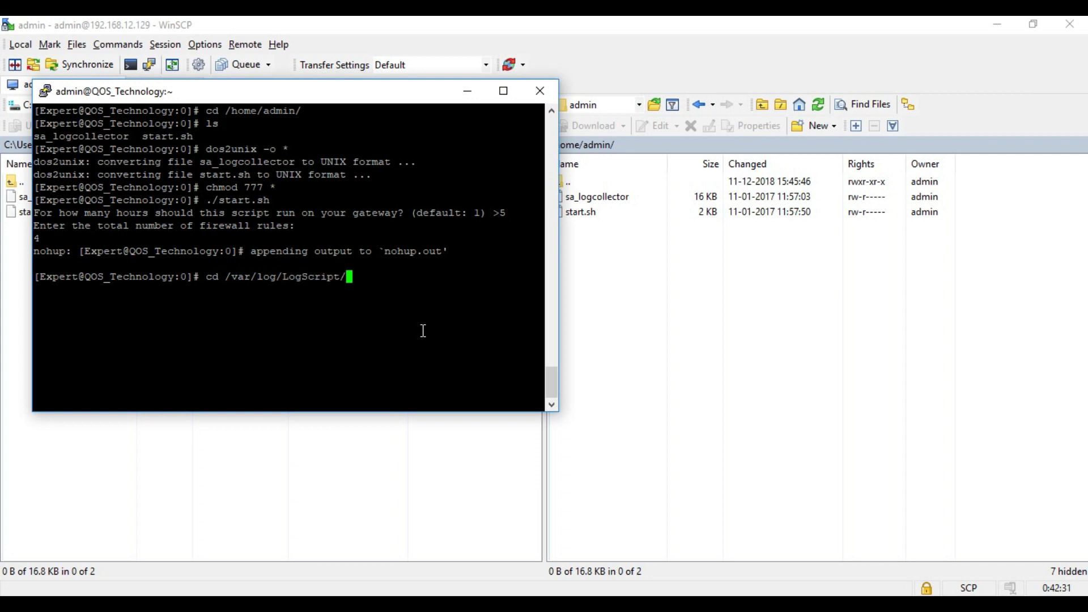
{"action": "key", "text": "Return"}
{"action": "type", "text": "ls"}
{"action": "key", "text": "Return"}
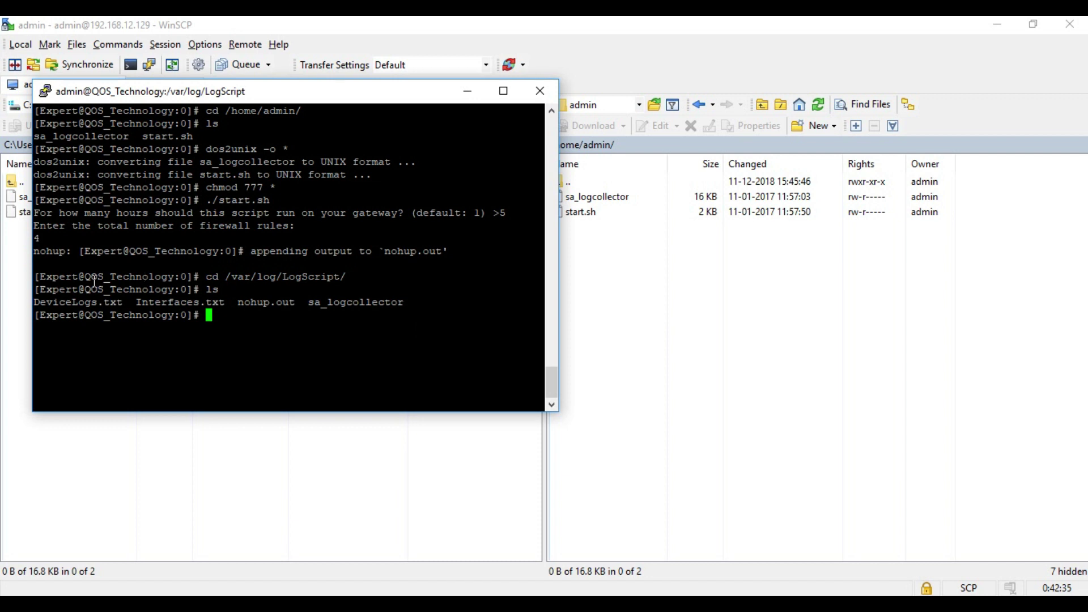
{"action": "left_click_drag", "start_coordinate": [128, 302], "coordinate": [34, 302]}
{"action": "left_click", "coordinate": [291, 345]}
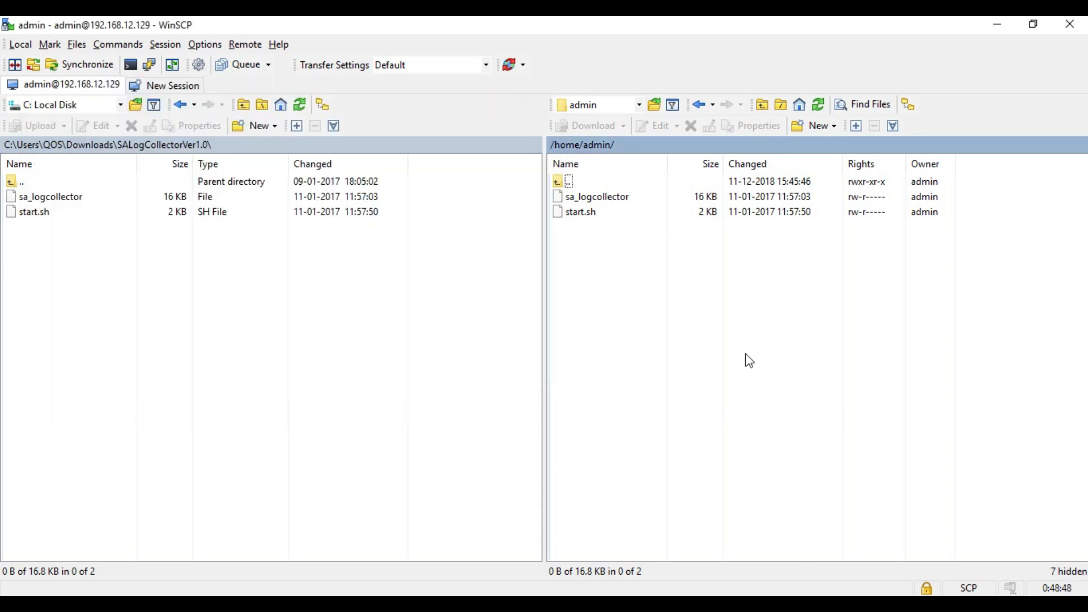
In WinSCP, copy DeviceLogs.txt from /var/log/LogScript into the local SALogCollectorVer1.0 folder
{"action": "key", "text": "BackSpace"}
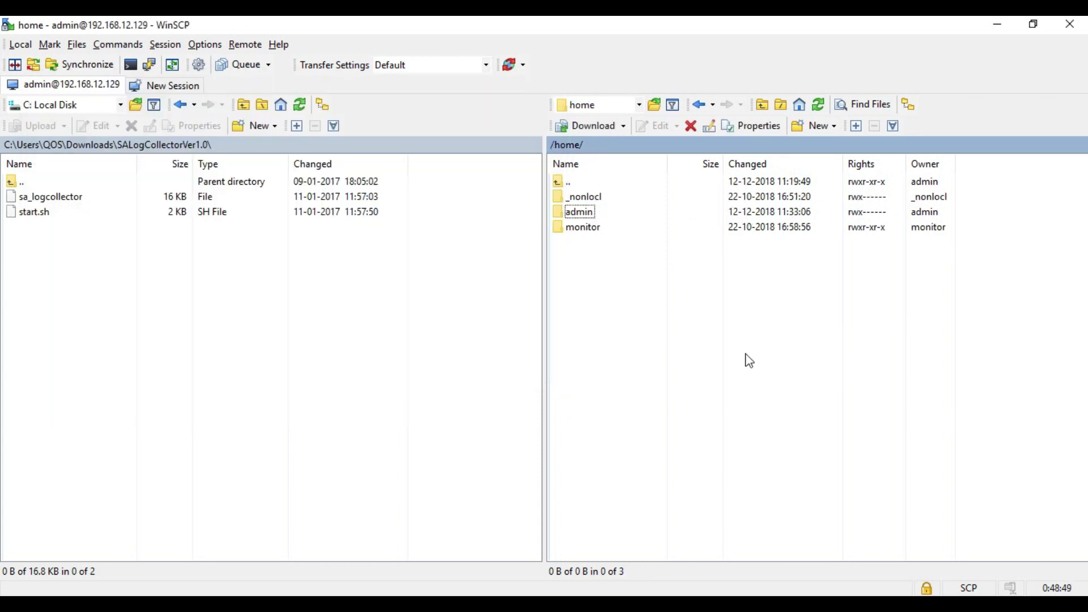
{"action": "key", "text": "BackSpace"}
{"action": "type", "text": "var"}
{"action": "key", "text": "Return"}
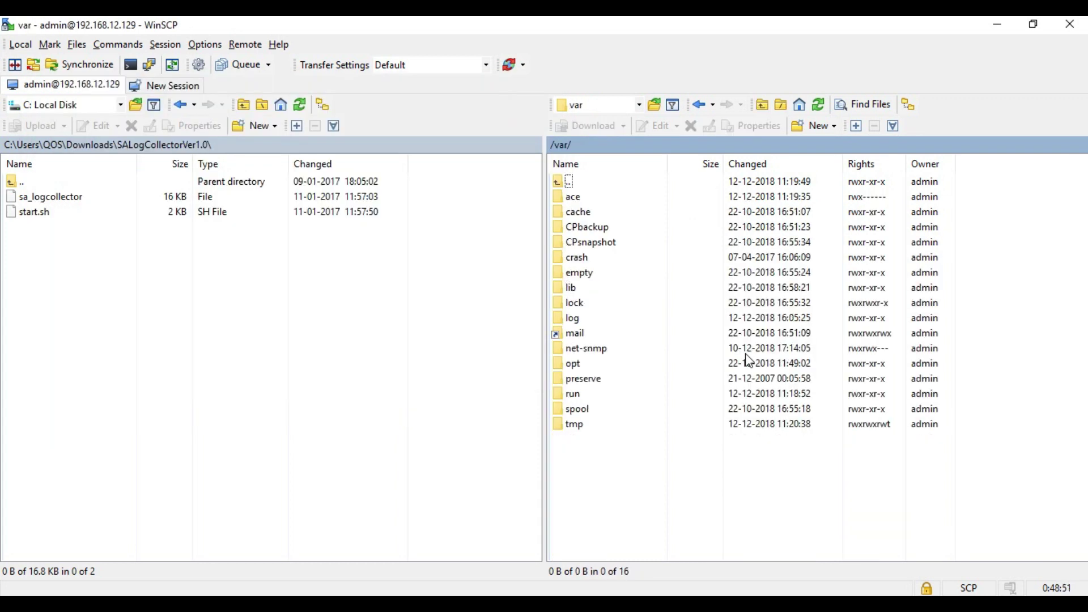
{"action": "type", "text": "log"}
{"action": "key", "text": "Return"}
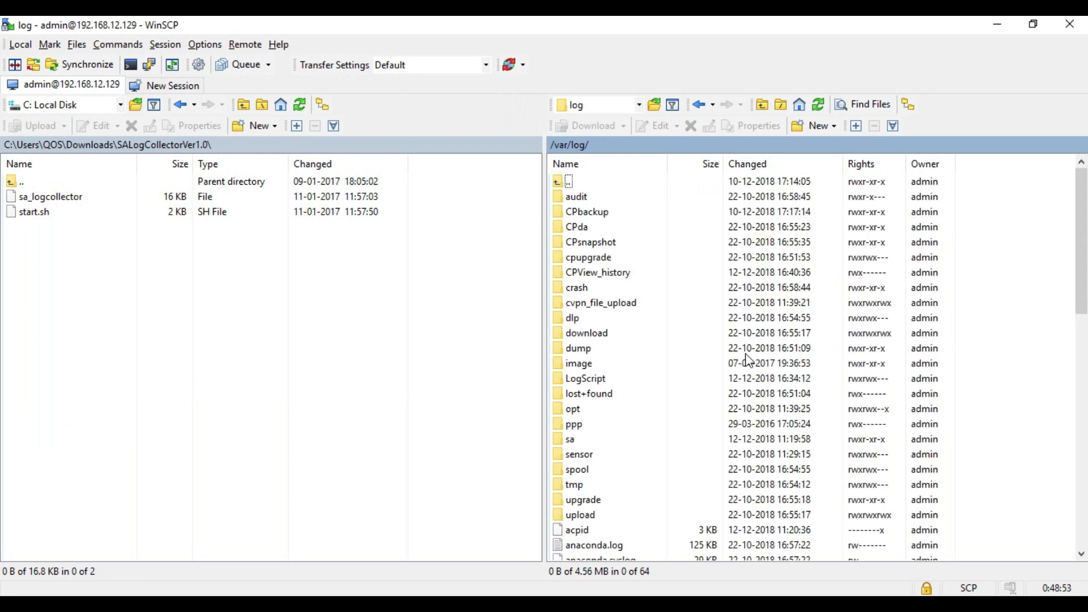
{"action": "type", "text": "log"}
{"action": "key", "text": "Return"}
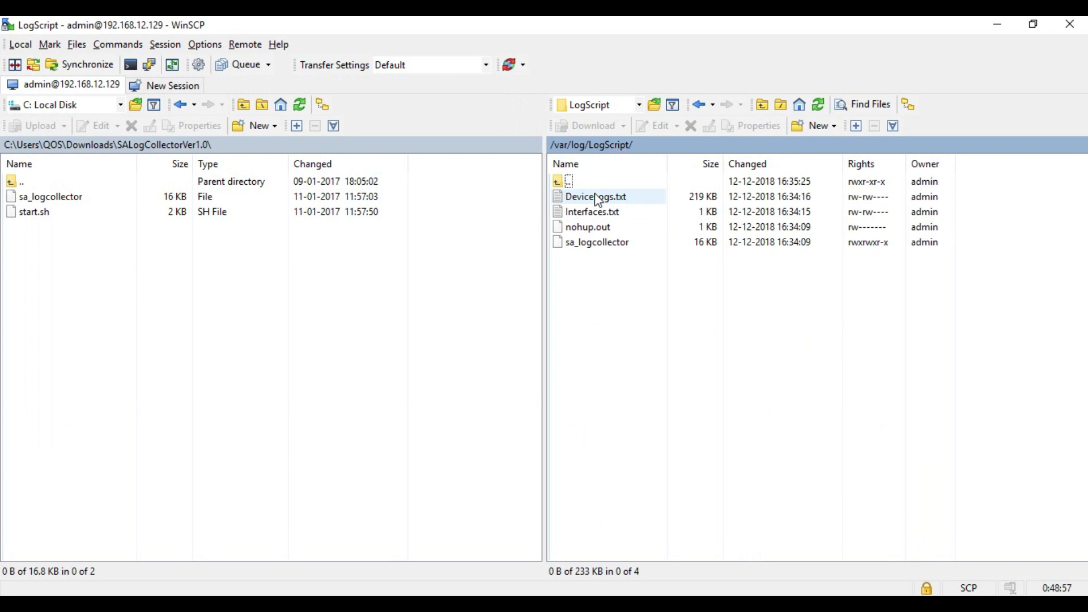
{"action": "left_click_drag", "start_coordinate": [598, 201], "coordinate": [216, 308]}
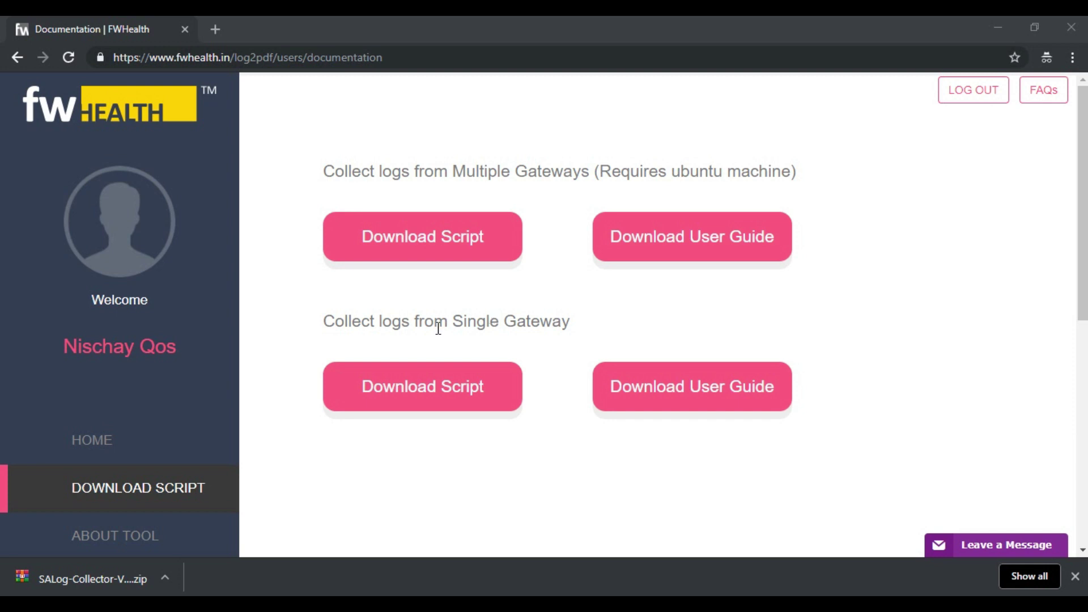
Start a new report from the home dashboard and pick DeviceLogs in the SALogCollectorVer1.0 folder
{"action": "left_click", "coordinate": [193, 436]}
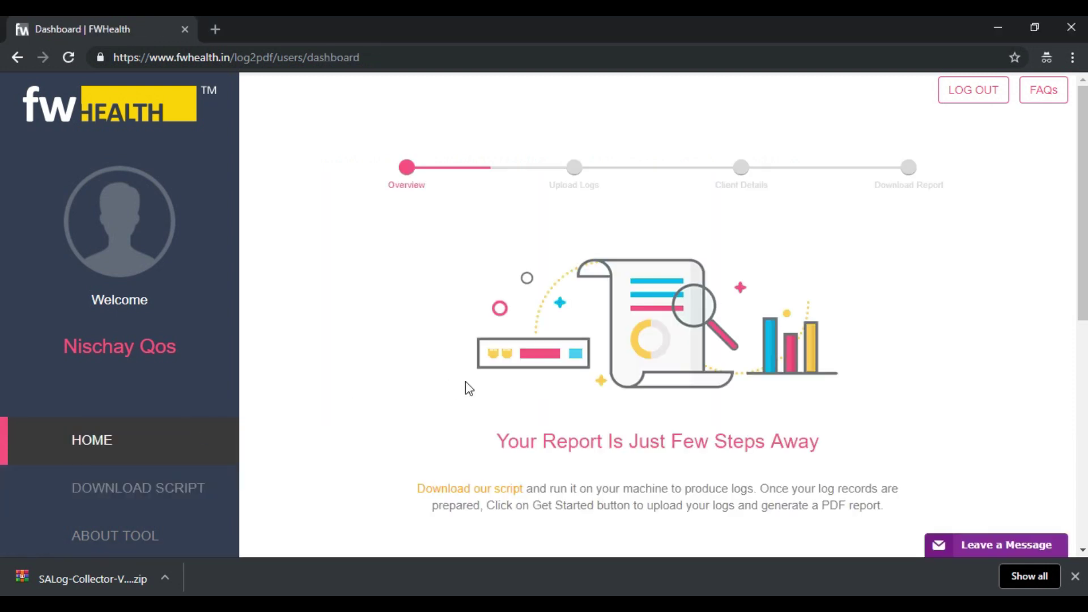
{"action": "scroll", "coordinate": [464, 382], "scroll_direction": "down", "scroll_amount": 2}
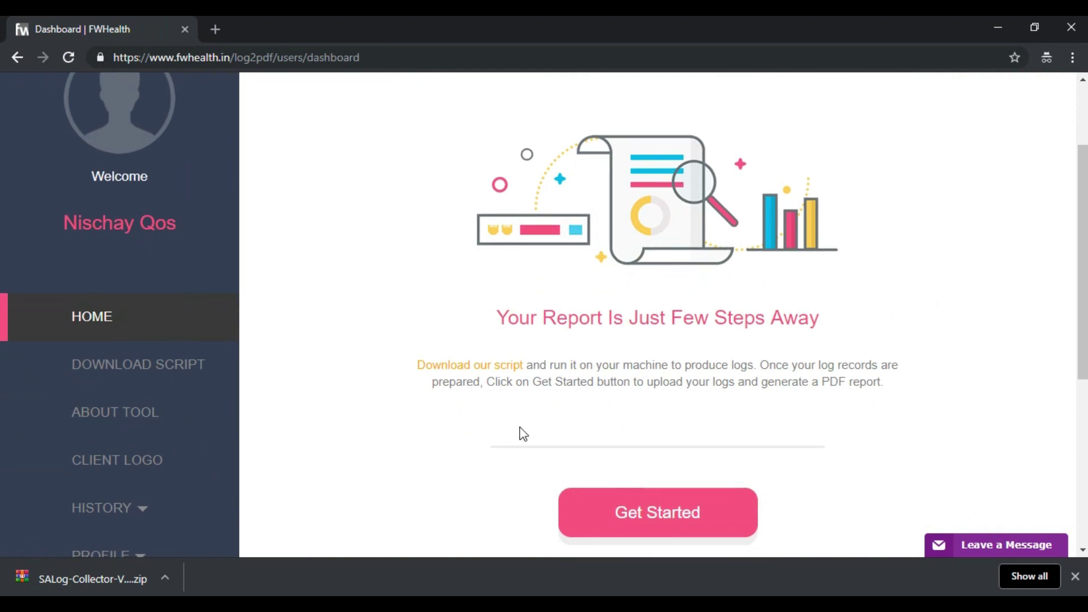
{"action": "left_click", "coordinate": [664, 513]}
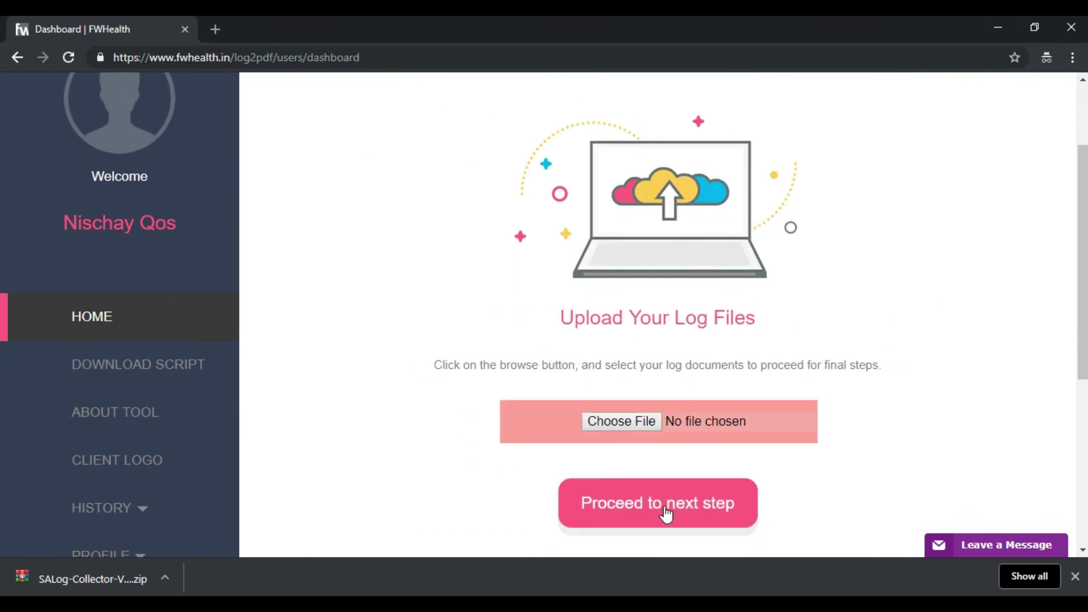
{"action": "left_click", "coordinate": [604, 423]}
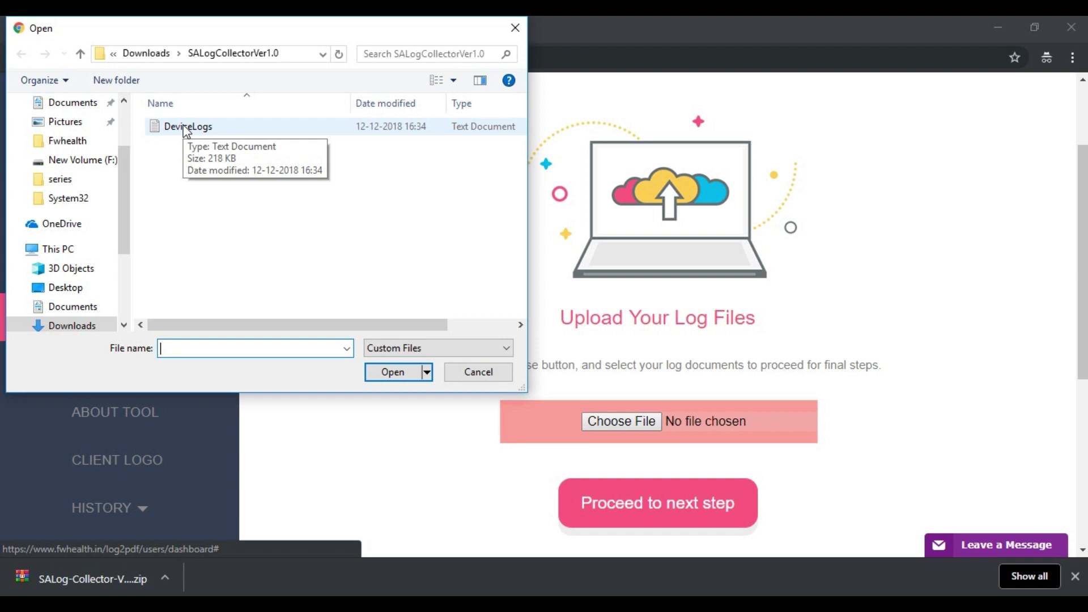
{"action": "left_click", "coordinate": [187, 131]}
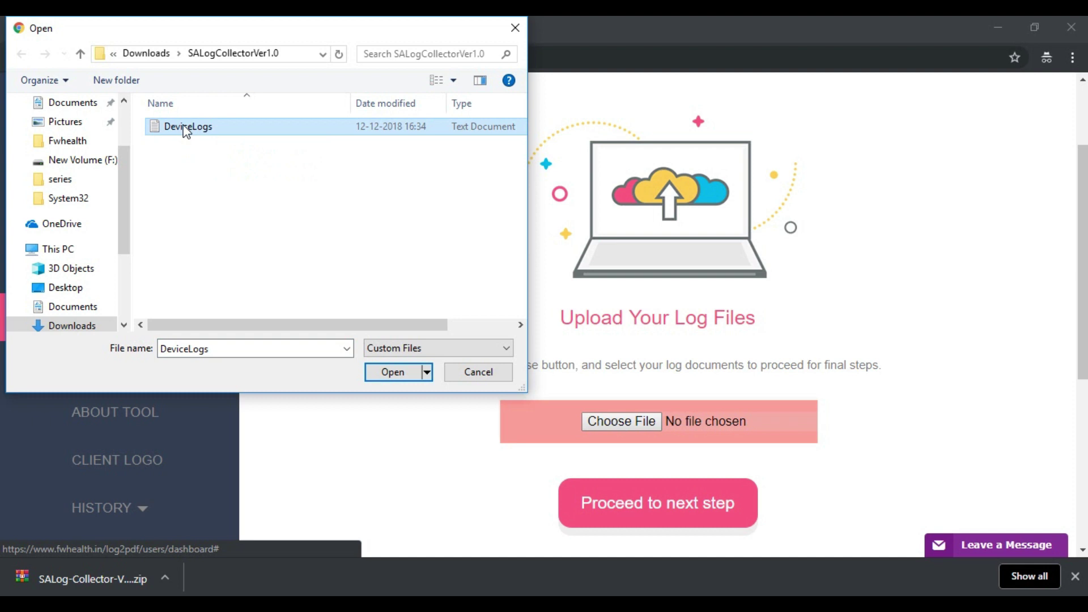
Compress DeviceLogs with WinRAR into DeviceLogs.zip and choose that archive as the upload file
{"action": "right_click", "coordinate": [187, 131]}
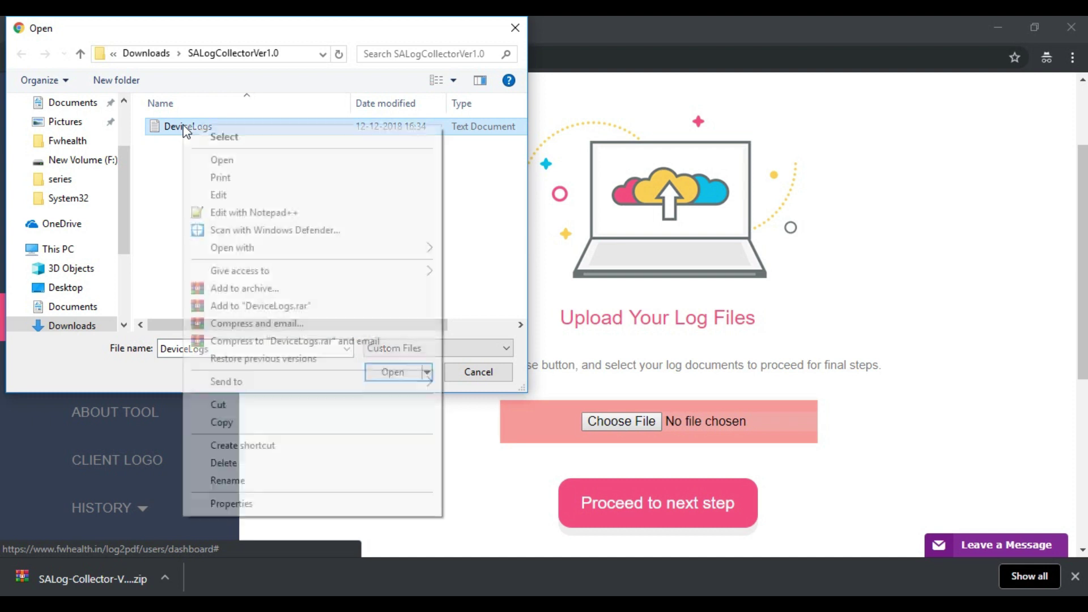
{"action": "key", "text": "Down"}
{"action": "key", "text": "Down"}
{"action": "key", "text": "Down"}
{"action": "key", "text": "Down"}
{"action": "key", "text": "Down"}
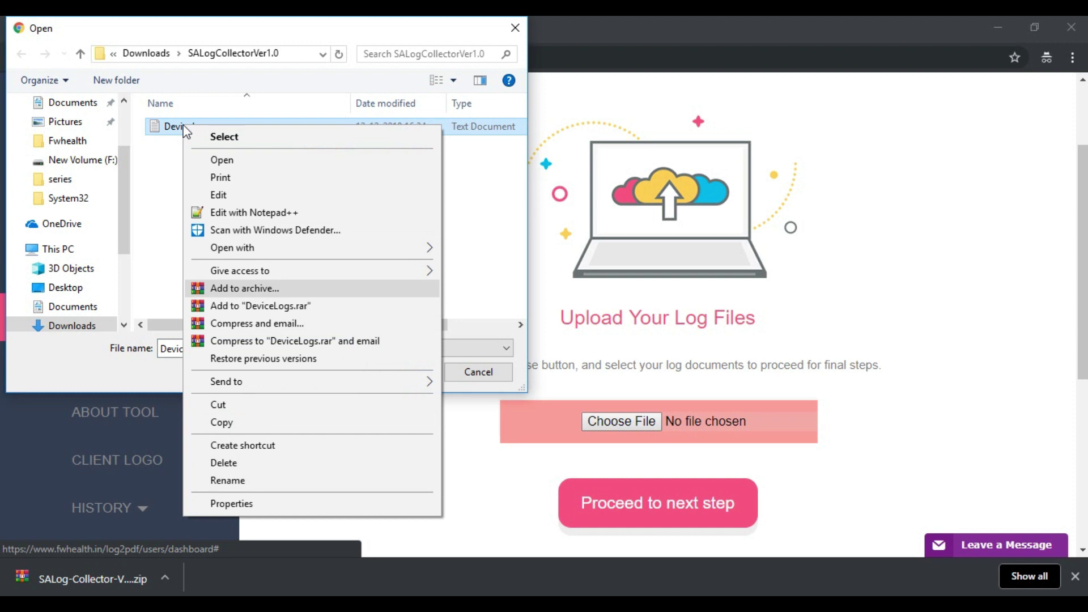
{"action": "key", "text": "Return"}
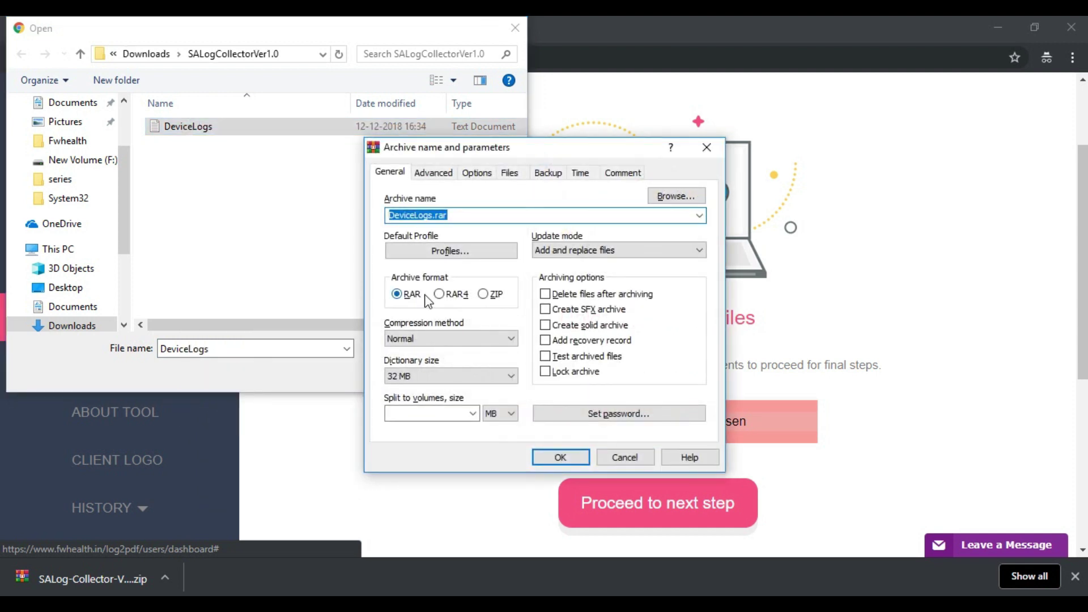
{"action": "left_click", "coordinate": [483, 295]}
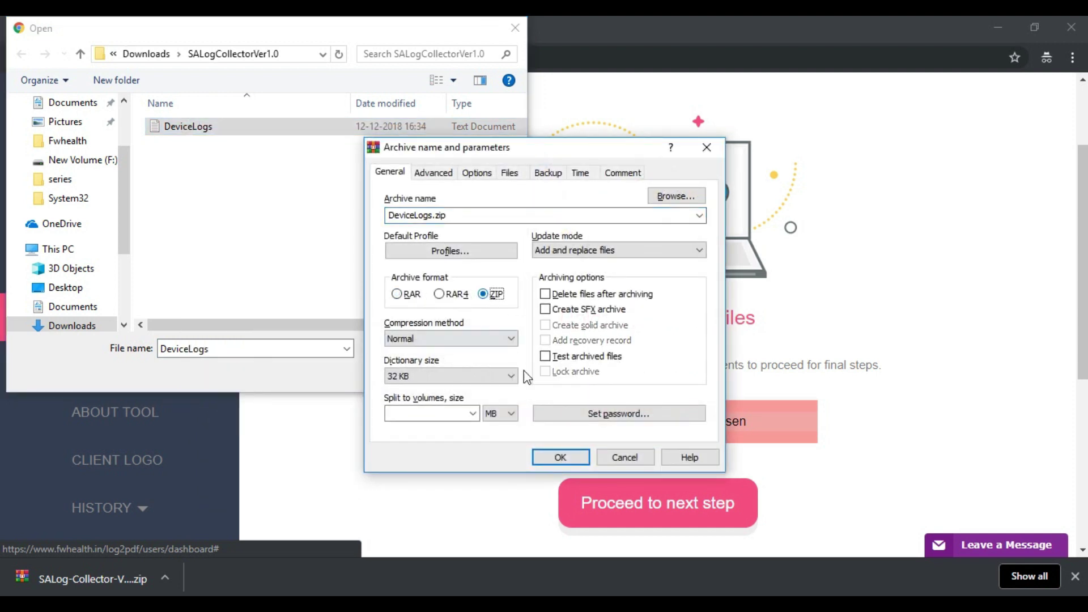
{"action": "left_click", "coordinate": [560, 456]}
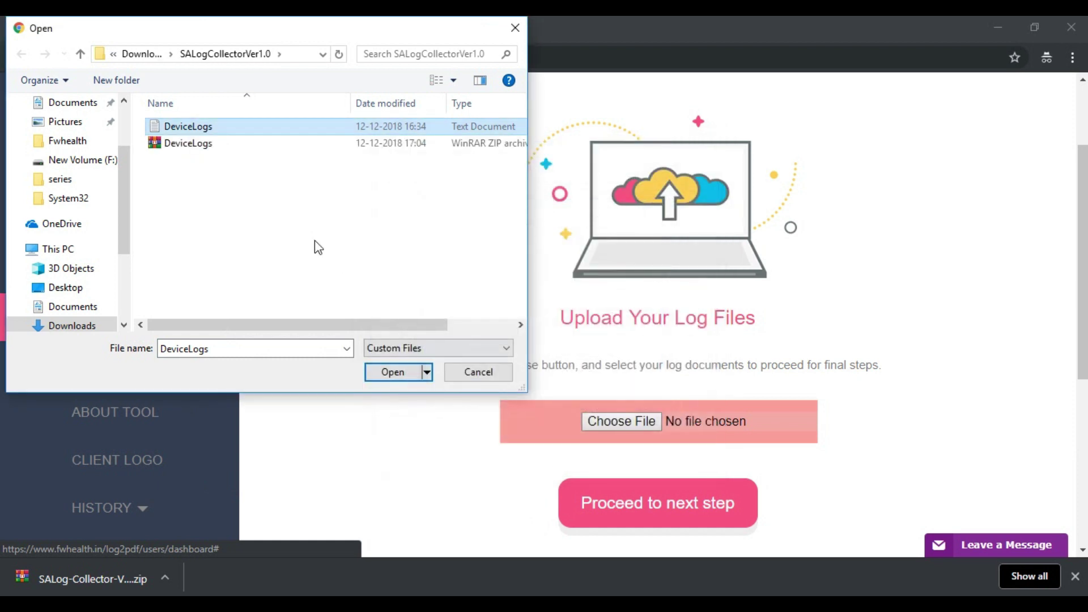
{"action": "left_click", "coordinate": [202, 144]}
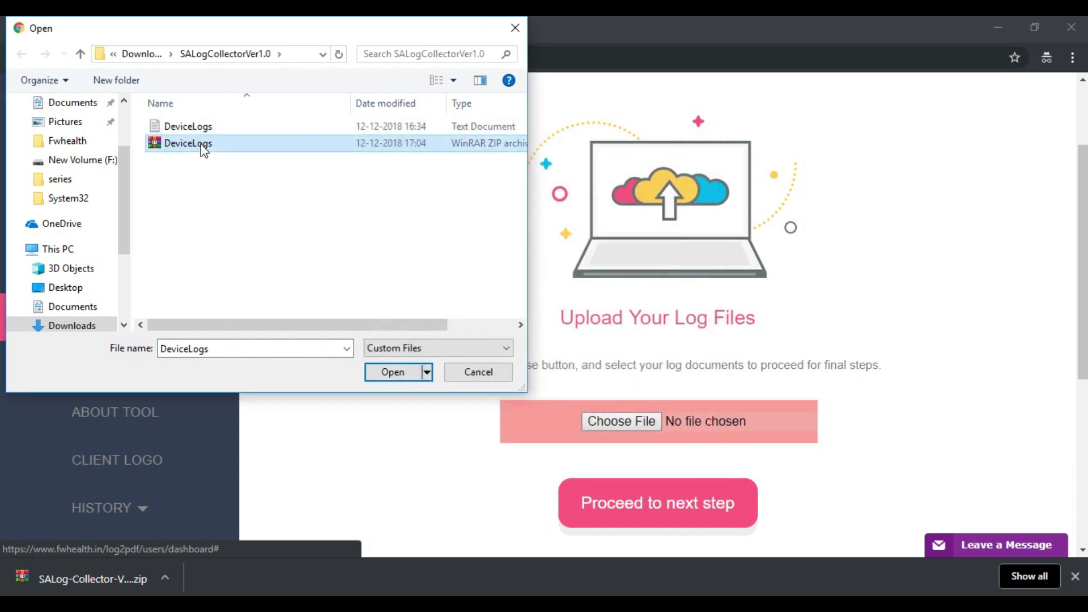
{"action": "left_click", "coordinate": [399, 377]}
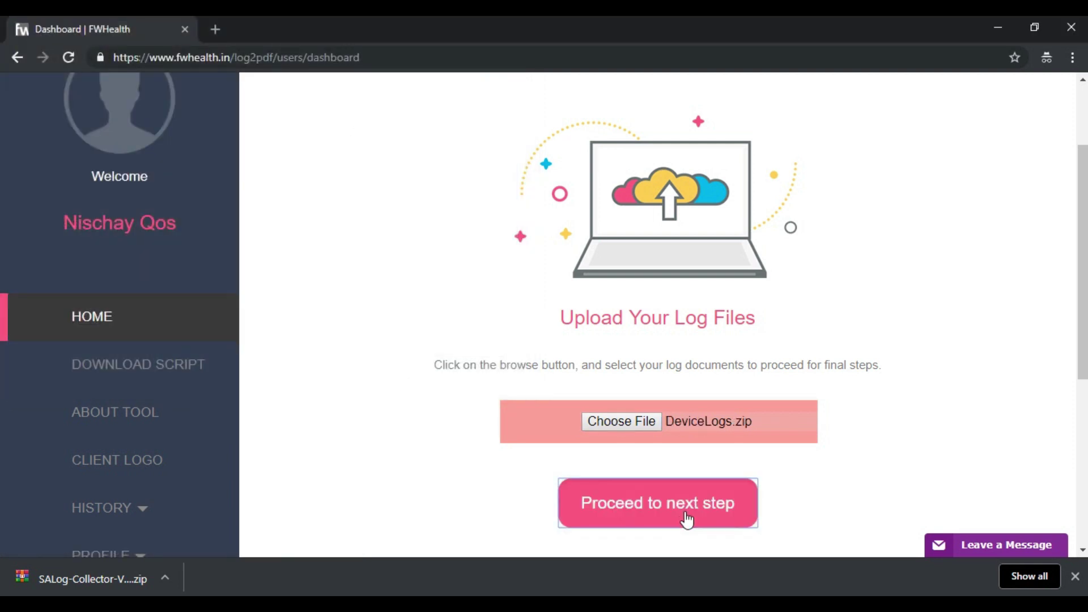
Enter client name Purplesynapz Ltd. and the preparer's name, then generate and download Check_point.pdf
{"action": "left_click", "coordinate": [686, 513]}
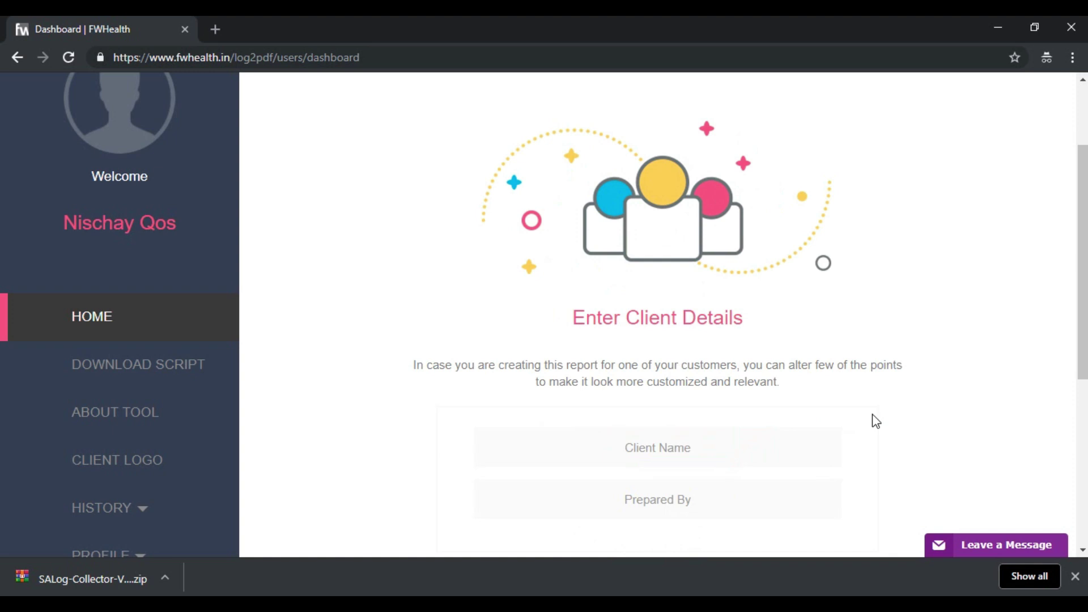
{"action": "left_click", "coordinate": [723, 448]}
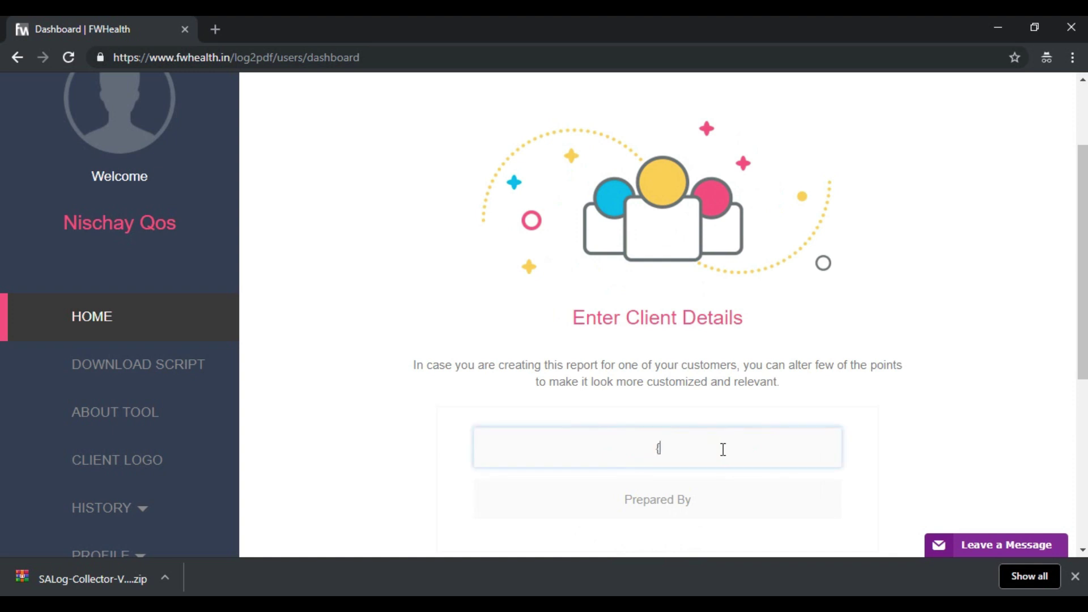
{"action": "type", "text": "Purplesynapz Ltd."}
{"action": "key", "text": "Tab"}
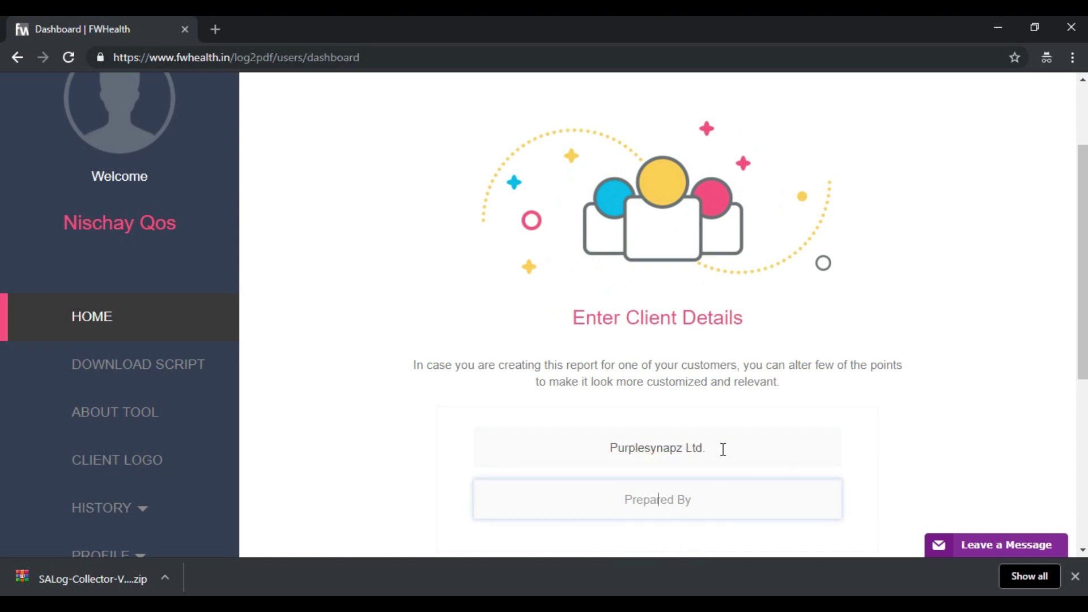
{"action": "type", "text": "Nischay"}
{"action": "key", "text": "Tab"}
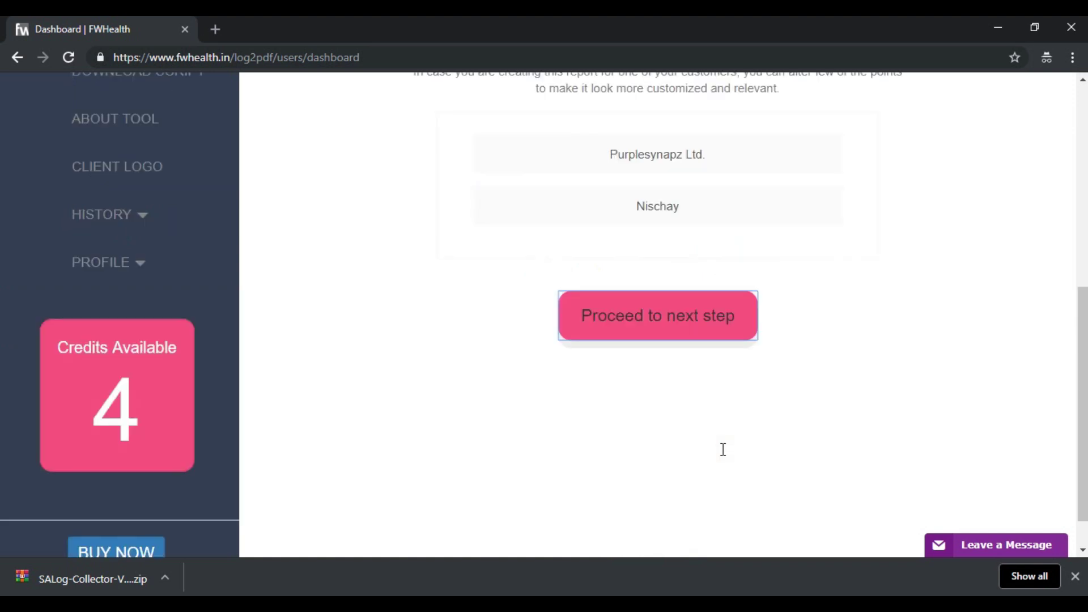
{"action": "left_click", "coordinate": [644, 335]}
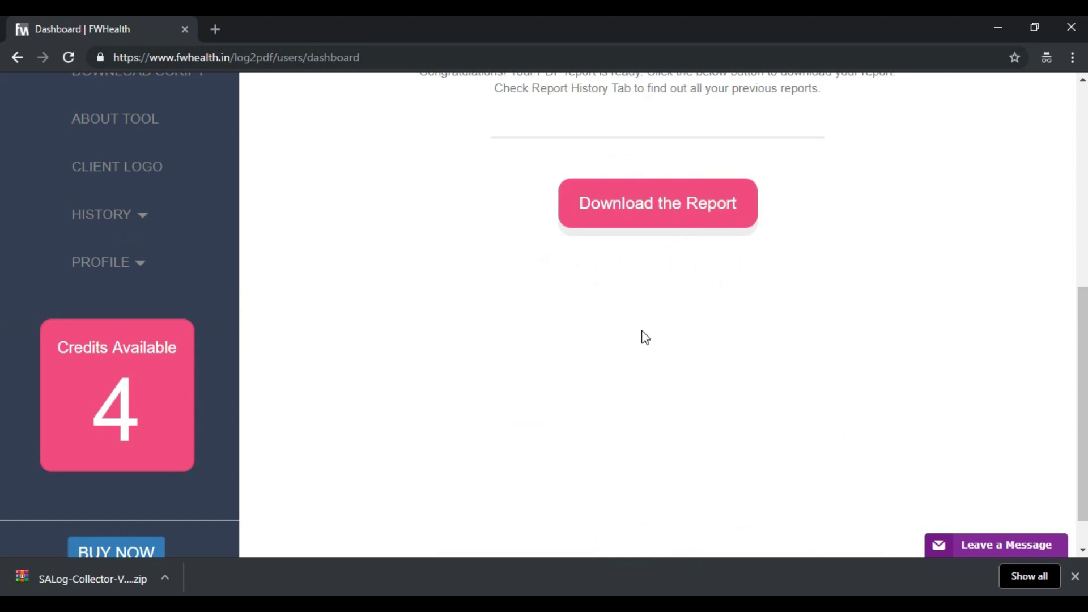
{"action": "left_click", "coordinate": [631, 217]}
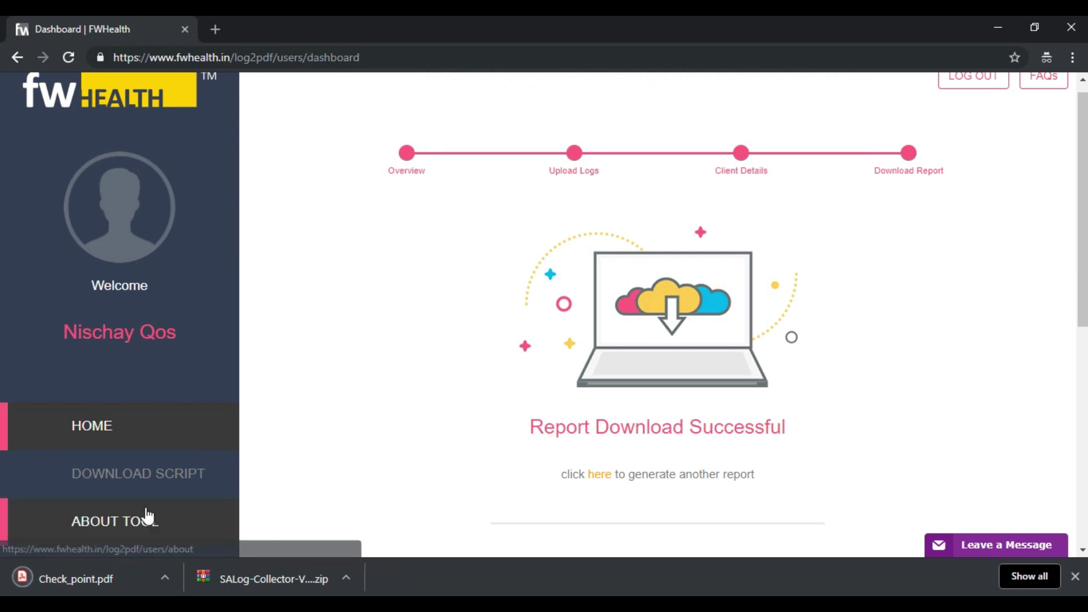
Open Check_point.pdf and scroll through its pages, returning to the Purplesynapz Ltd. cover
{"action": "left_click", "coordinate": [128, 573]}
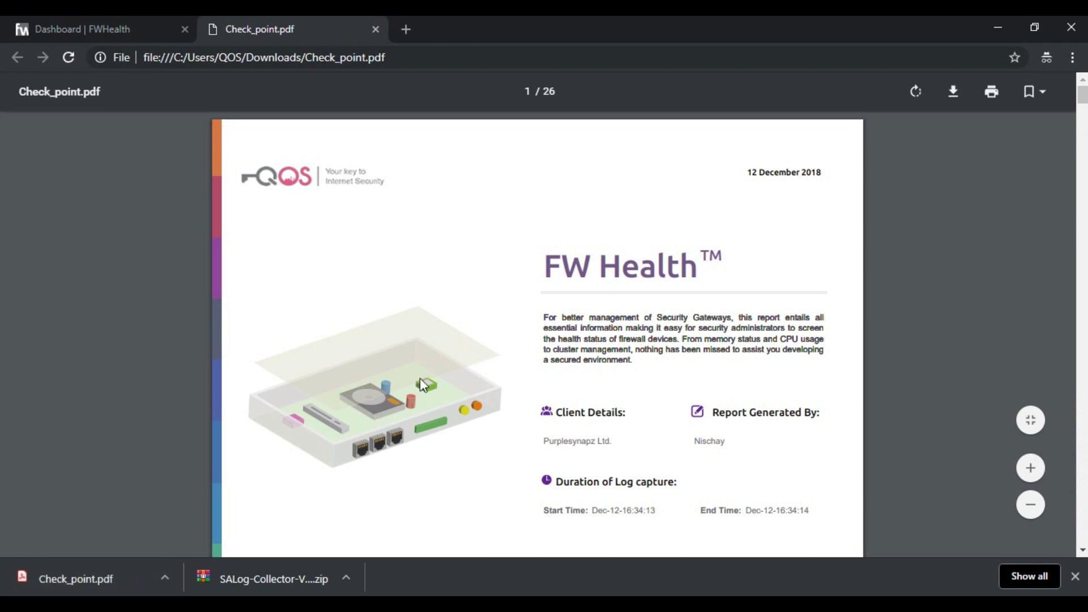
{"action": "scroll", "coordinate": [420, 379], "scroll_direction": "down", "scroll_amount": 20}
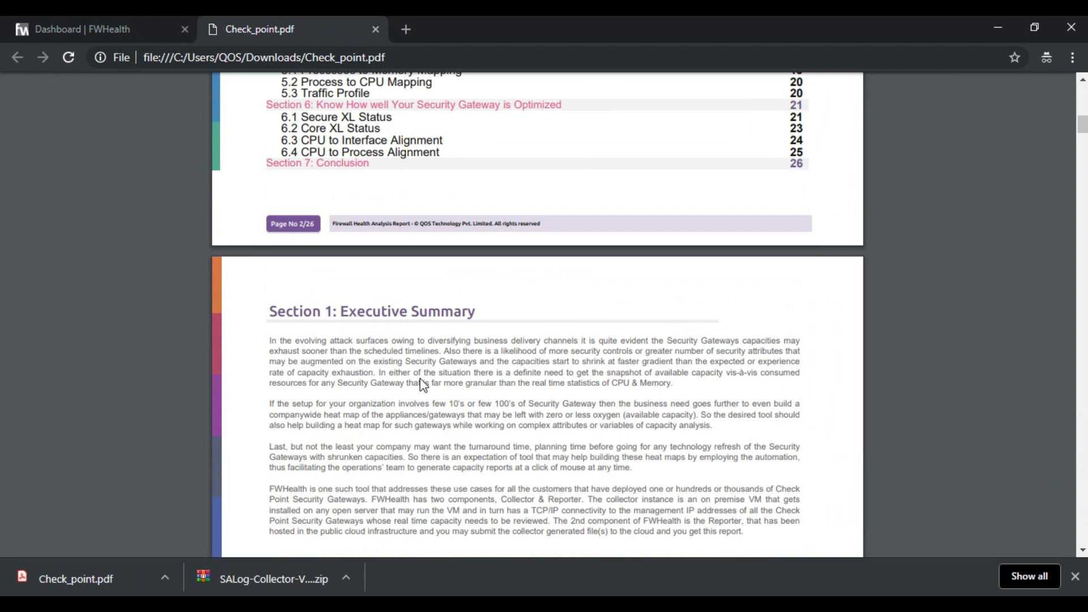
{"action": "scroll", "coordinate": [422, 380], "scroll_direction": "down", "scroll_amount": 20}
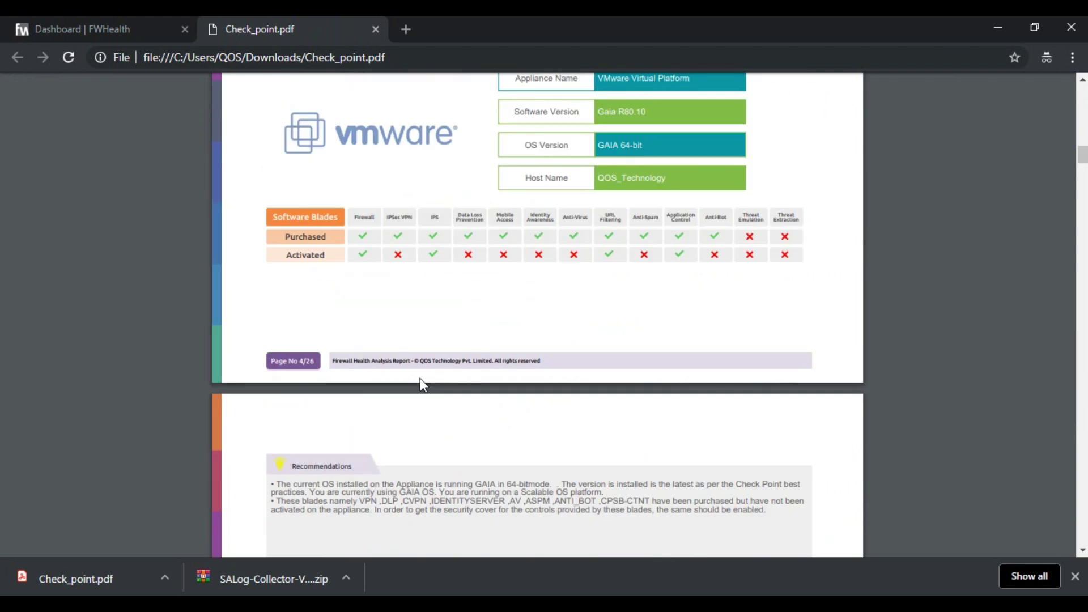
{"action": "scroll", "coordinate": [420, 379], "scroll_direction": "down", "scroll_amount": 7}
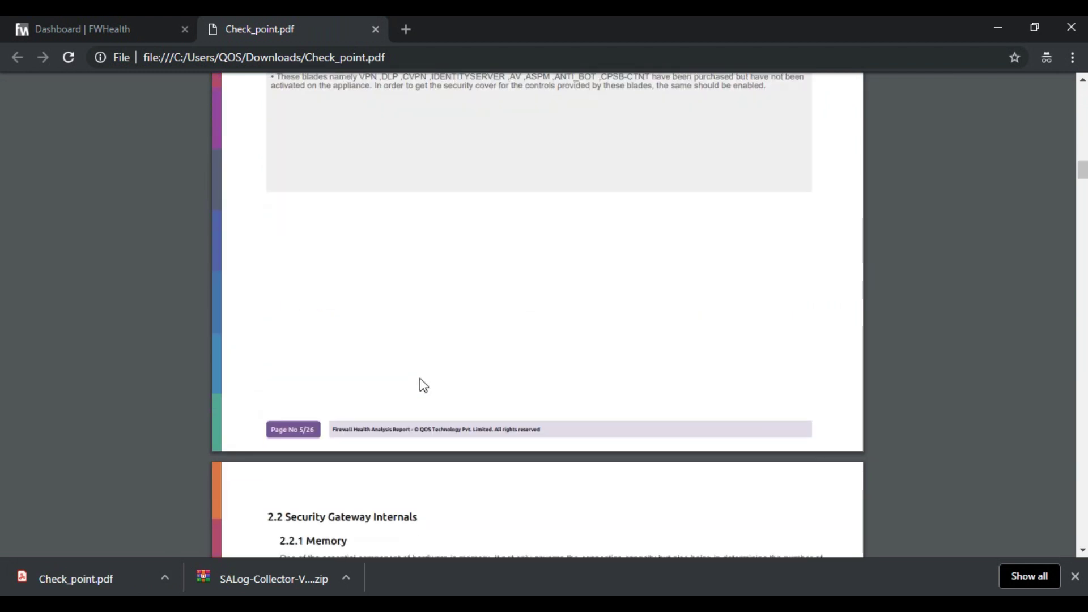
{"action": "scroll", "coordinate": [420, 379], "scroll_direction": "up", "scroll_amount": 20}
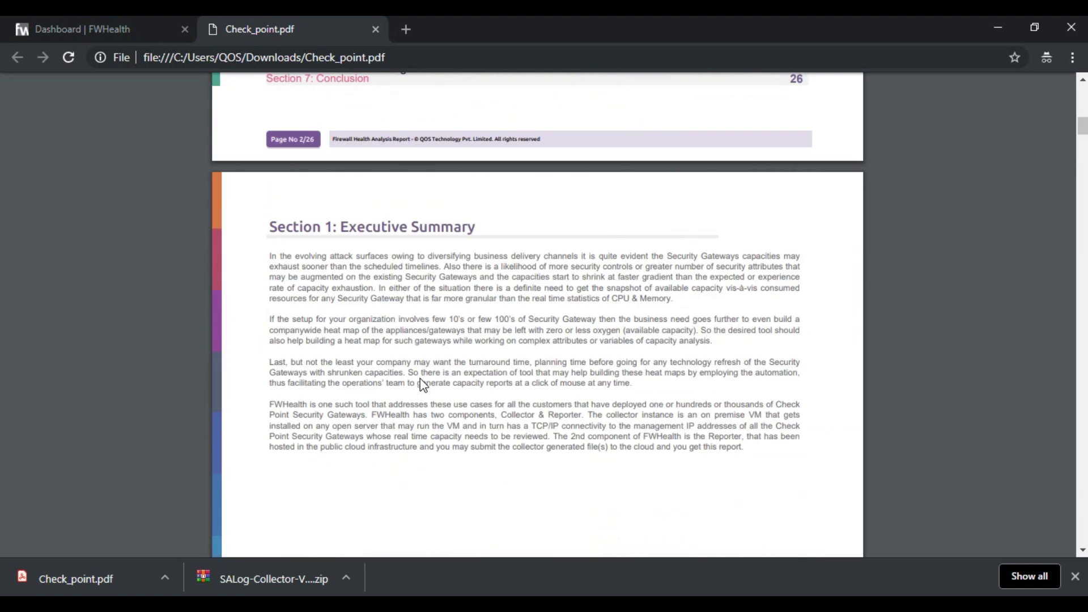
{"action": "scroll", "coordinate": [420, 379], "scroll_direction": "up", "scroll_amount": 20}
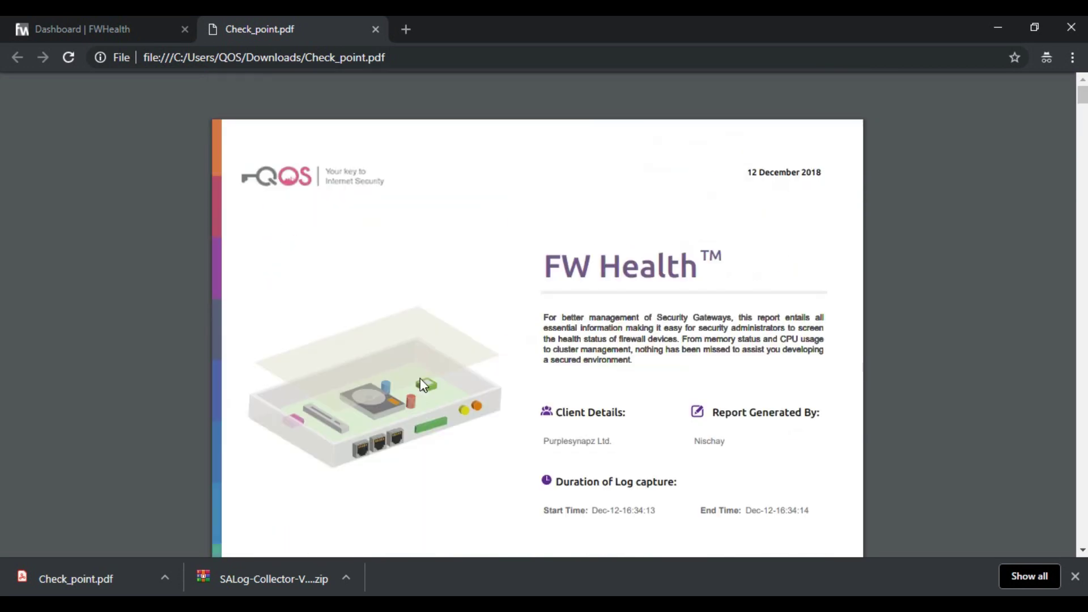
Upload purplesynapz.png as the client logo and preview it on the report cover
{"action": "key", "text": "ctrl+w"}
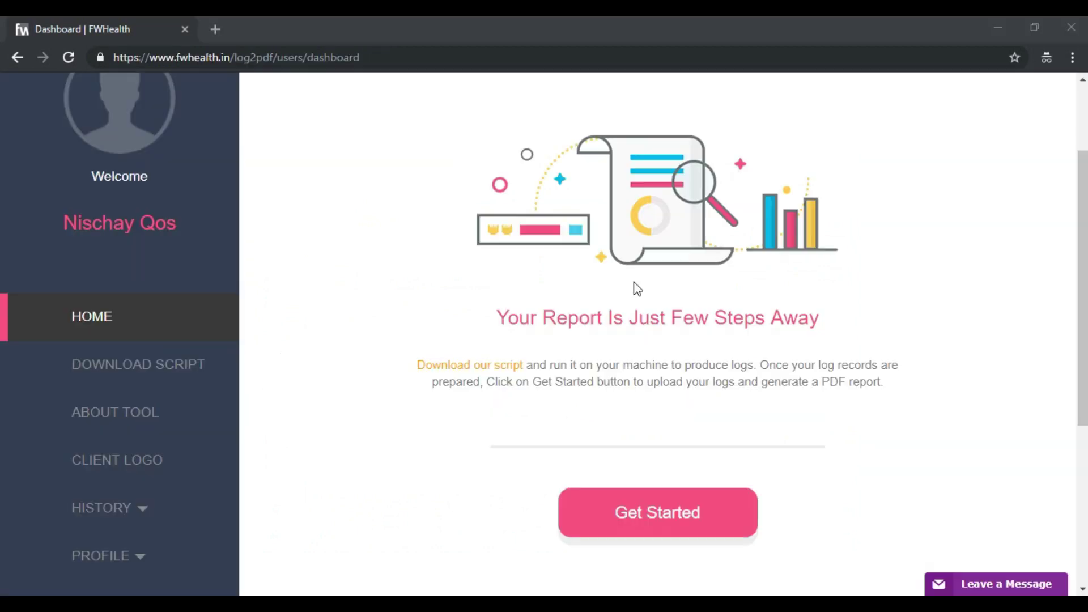
{"action": "left_click", "coordinate": [175, 459]}
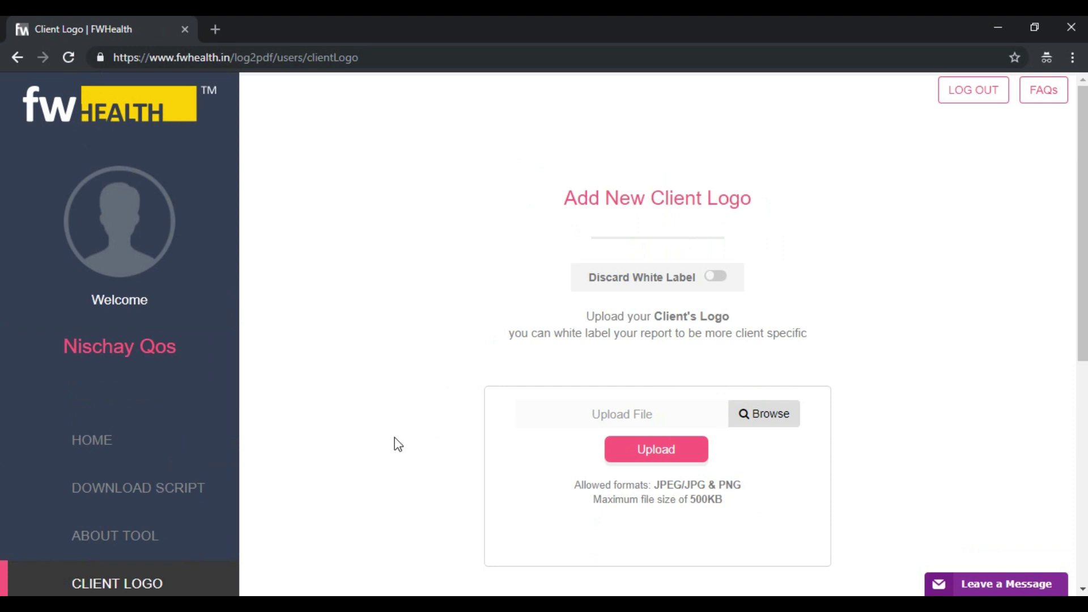
{"action": "left_click", "coordinate": [773, 433]}
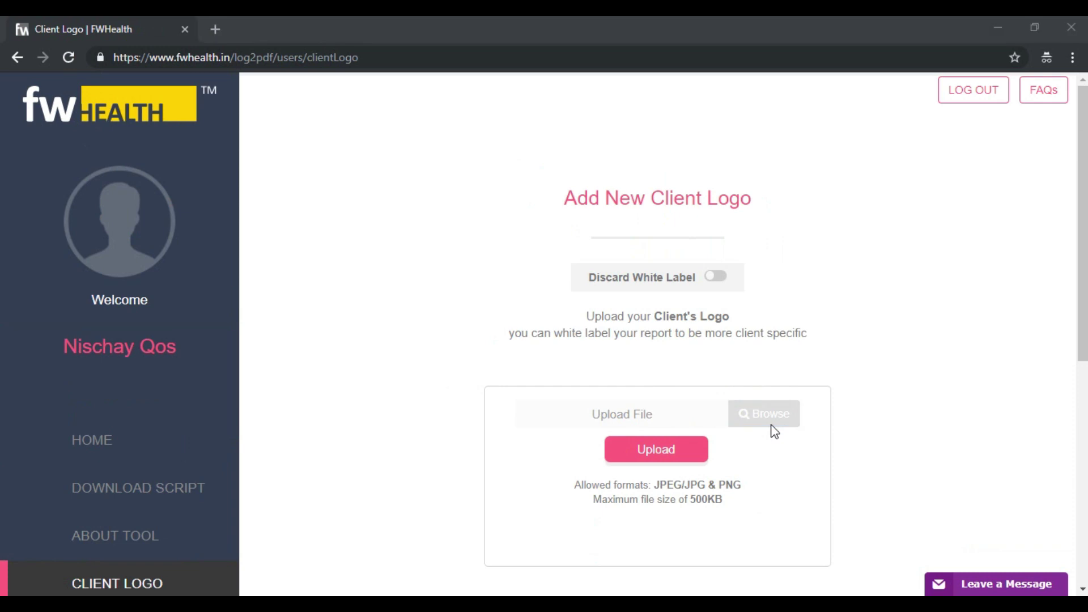
{"action": "double_click", "coordinate": [210, 271]}
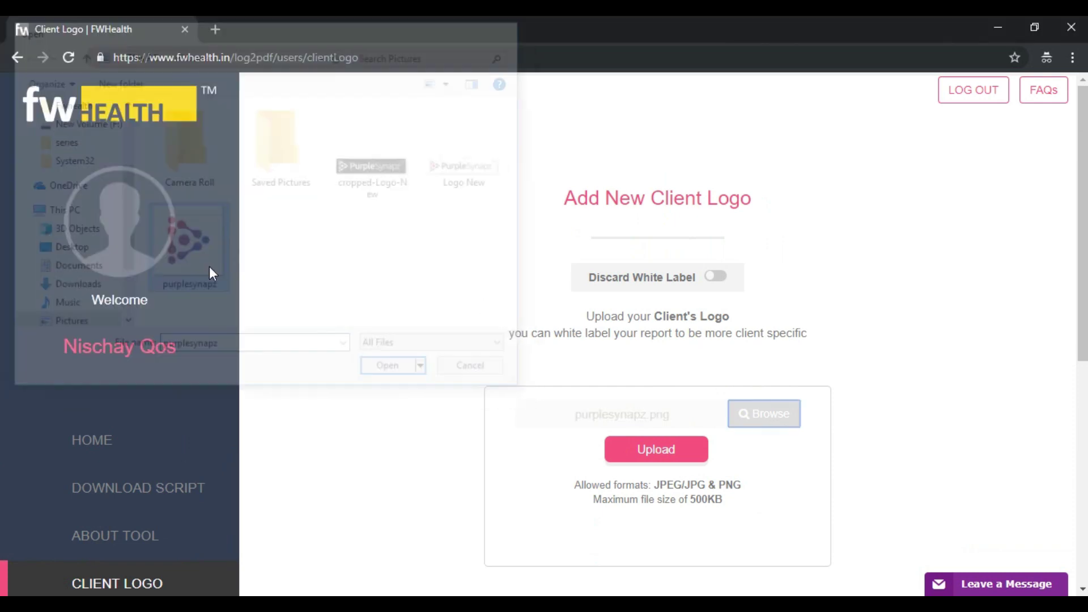
{"action": "left_click", "coordinate": [665, 460]}
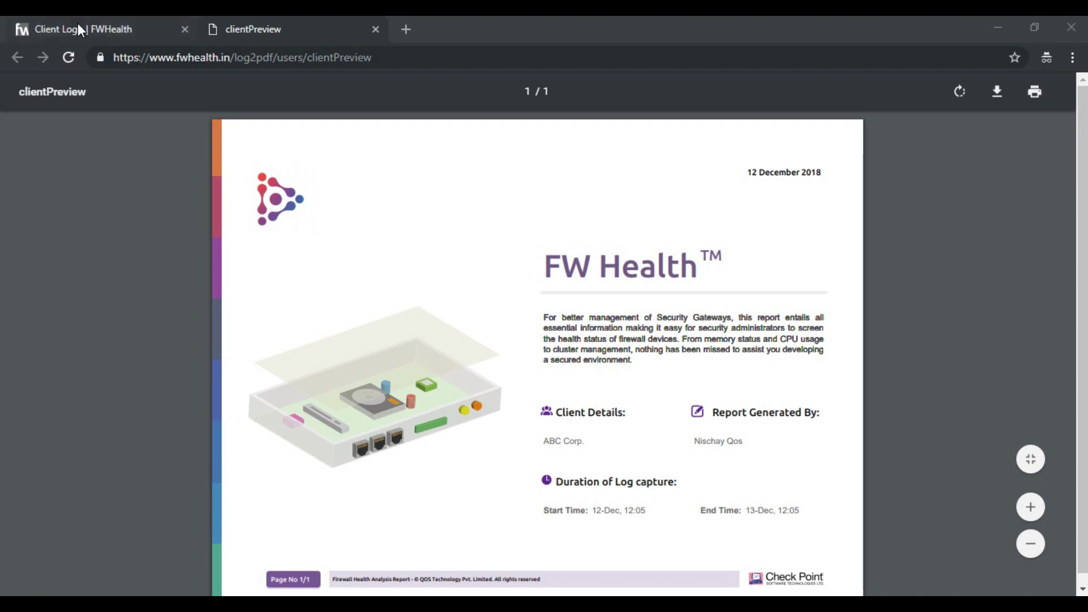
{"action": "left_click", "coordinate": [79, 26]}
Start a new report and upload DeviceLogs.zip as the log file
{"action": "left_click", "coordinate": [114, 449]}
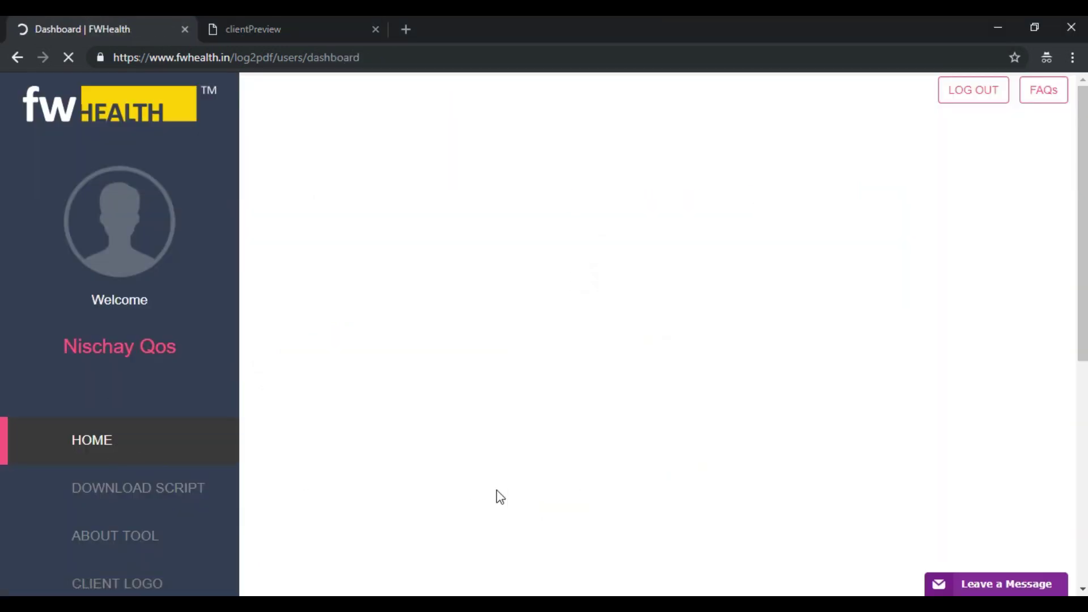
{"action": "scroll", "coordinate": [497, 495], "scroll_direction": "down", "scroll_amount": 3}
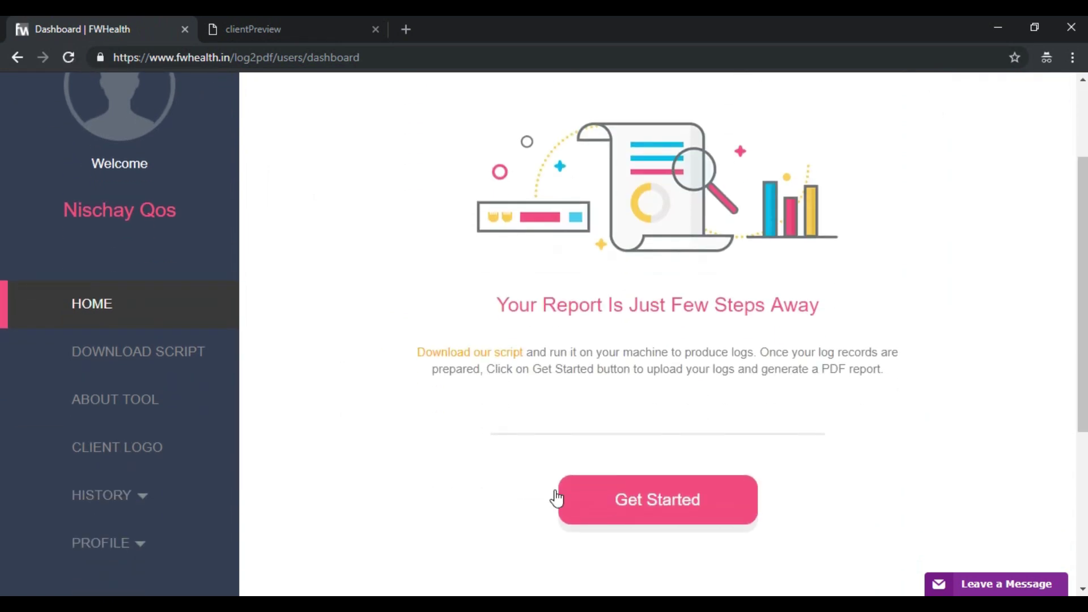
{"action": "left_click", "coordinate": [620, 498]}
{"action": "left_click", "coordinate": [634, 409]}
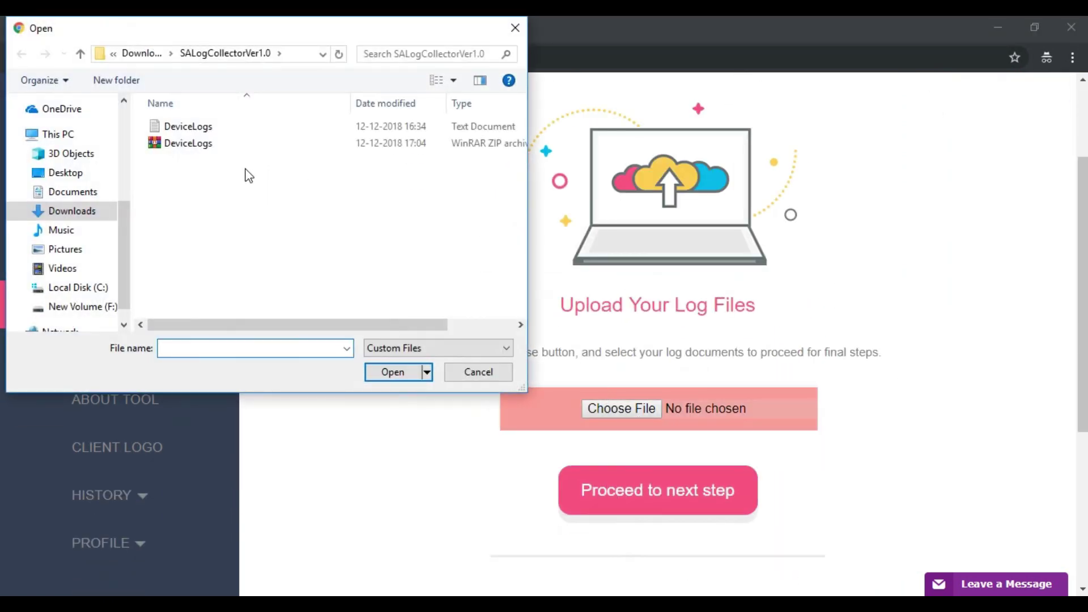
{"action": "left_click", "coordinate": [171, 146]}
{"action": "double_click", "coordinate": [171, 146]}
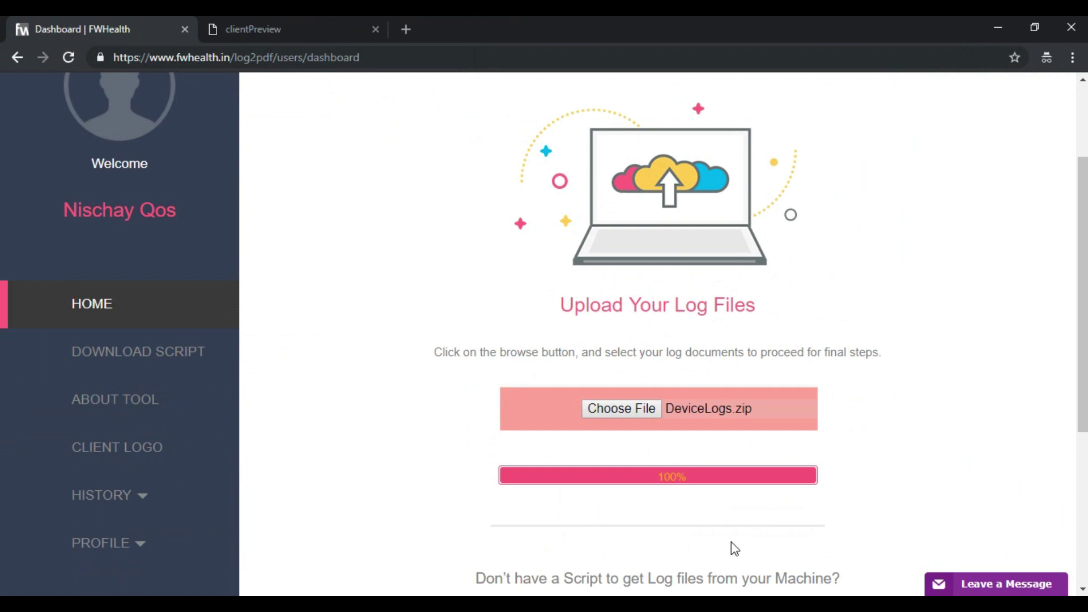
{"action": "left_click", "coordinate": [671, 506]}
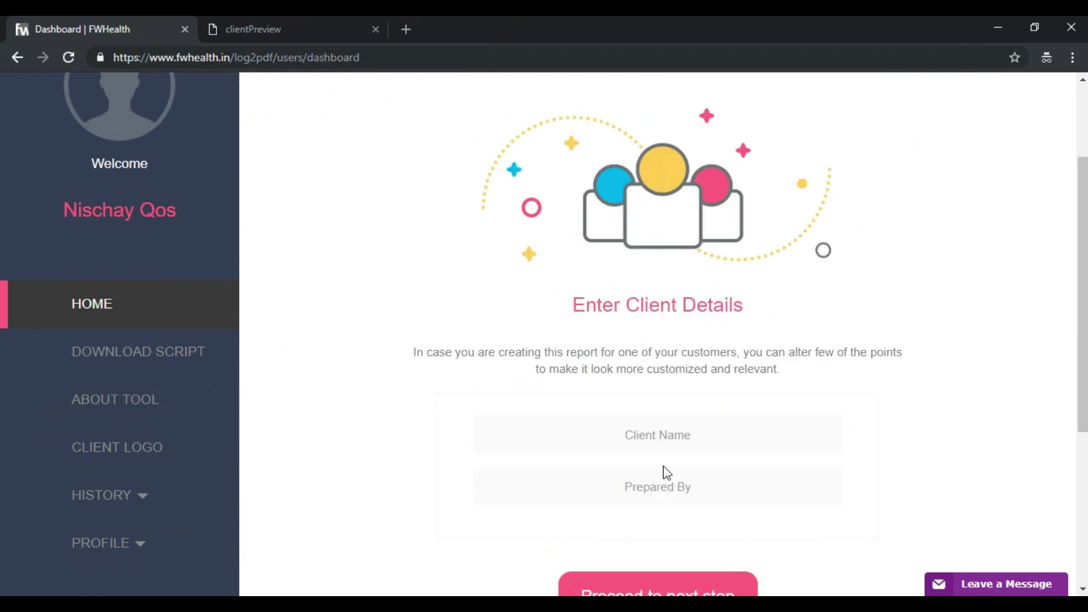
Enter Purplesynapz Ltd. and the preparer's name, then download and open Check_point (1).pdf
{"action": "left_click", "coordinate": [655, 445]}
{"action": "type", "text": "Purp"}
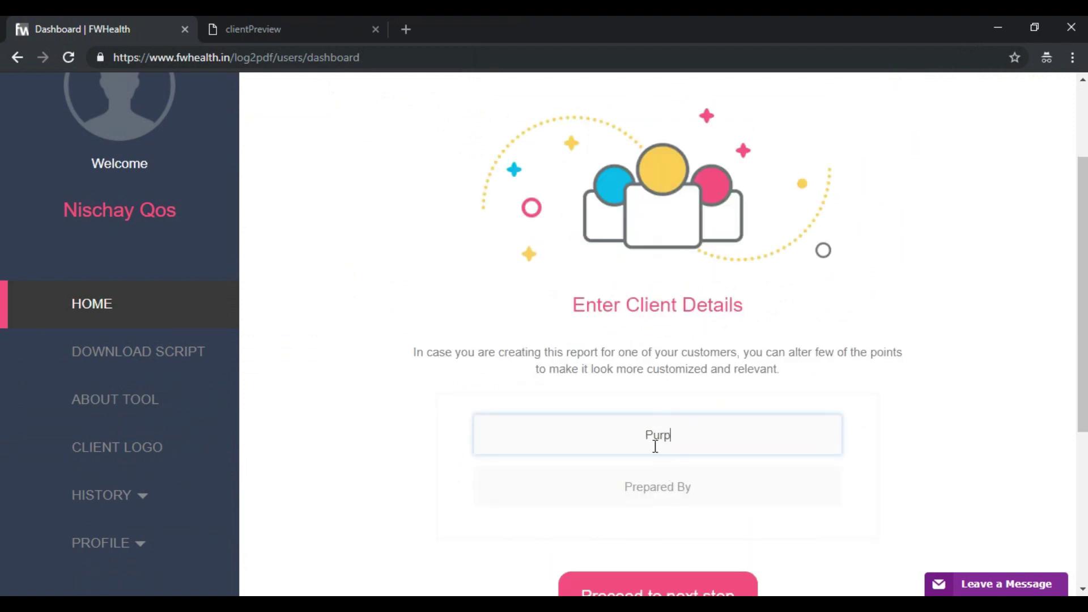
{"action": "type", "text": "lesynapz Ltd."}
{"action": "key", "text": "Tab"}
{"action": "type", "text": "Nischay"}
{"action": "key", "text": "Tab"}
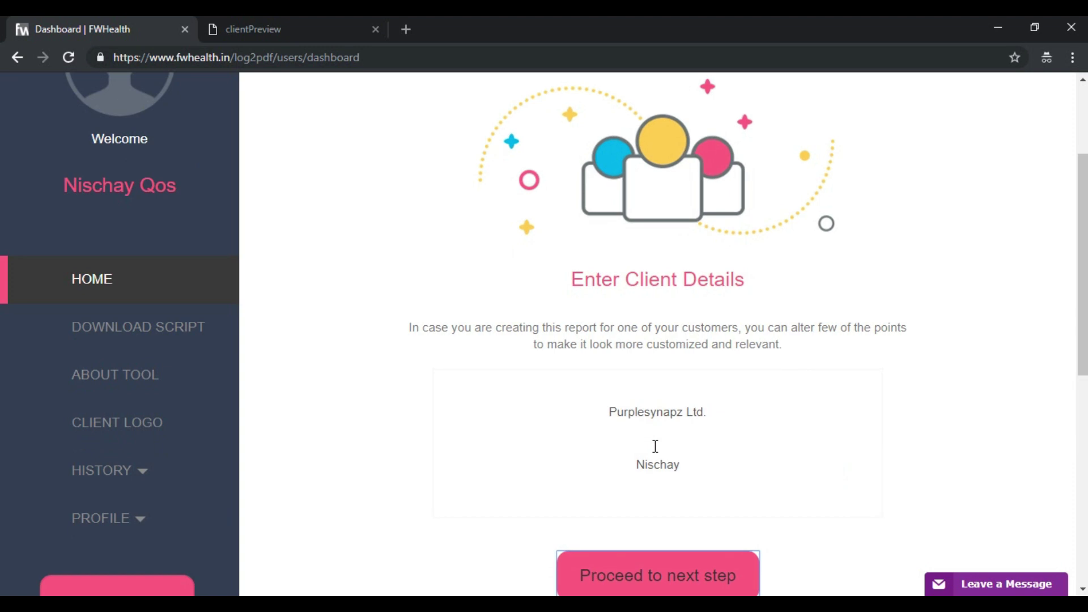
{"action": "key", "text": "Return"}
{"action": "left_click", "coordinate": [659, 464]}
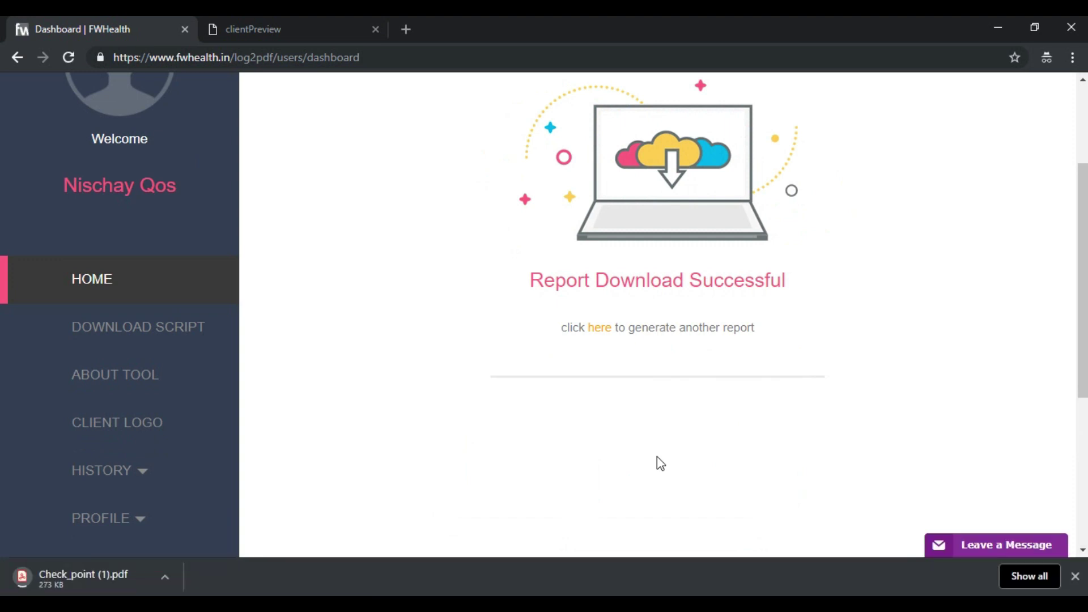
{"action": "left_click", "coordinate": [119, 573]}
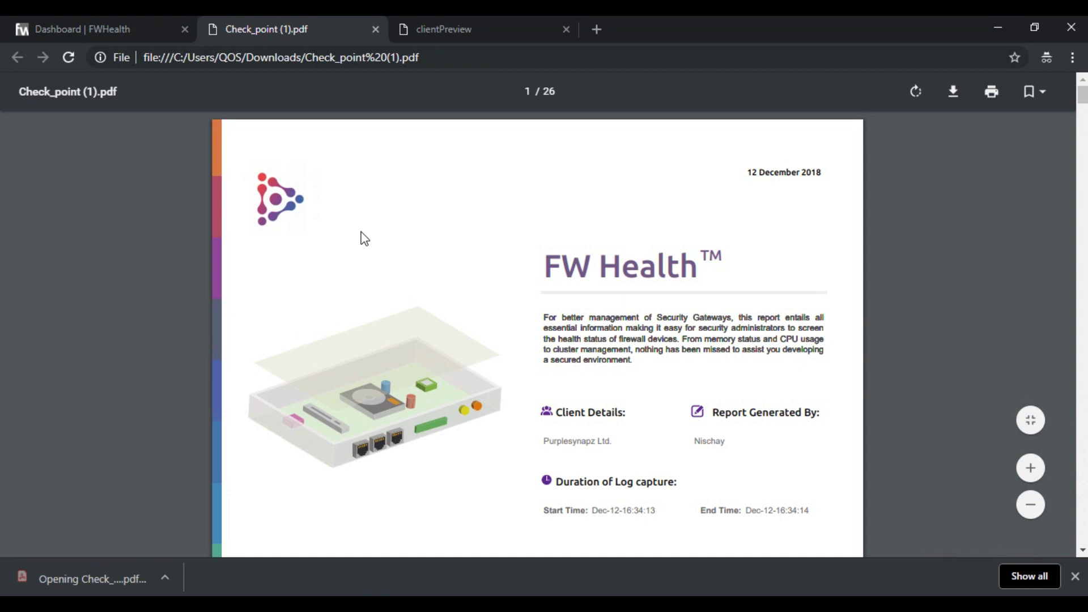
Check the purplesynapz logo on the Check_point (1).pdf cover, then return to the Client Logo page
{"action": "scroll", "coordinate": [365, 238], "scroll_direction": "down", "scroll_amount": 10}
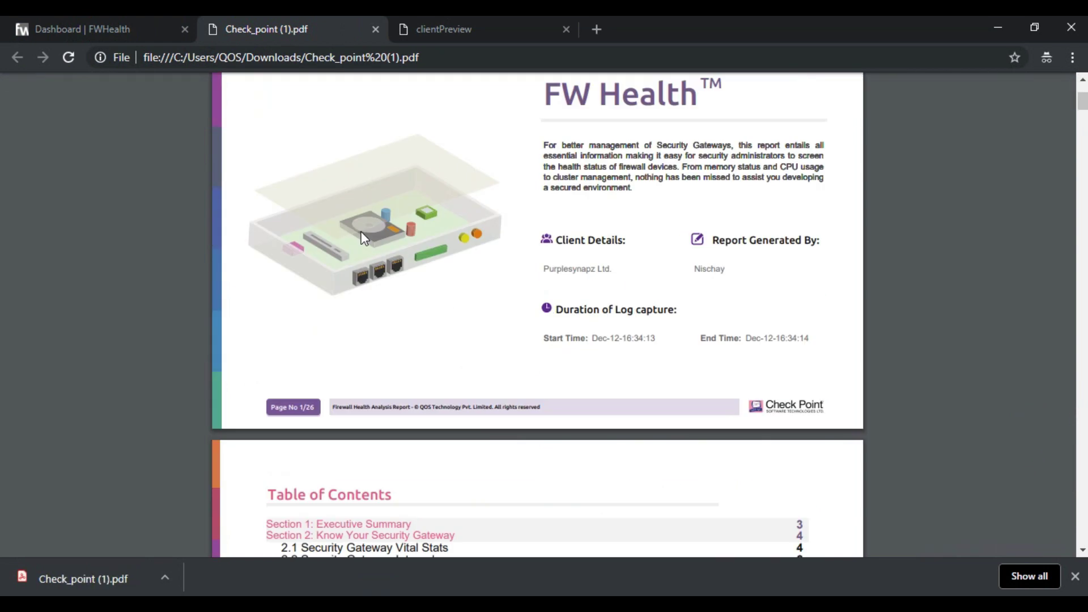
{"action": "scroll", "coordinate": [364, 239], "scroll_direction": "up", "scroll_amount": 10}
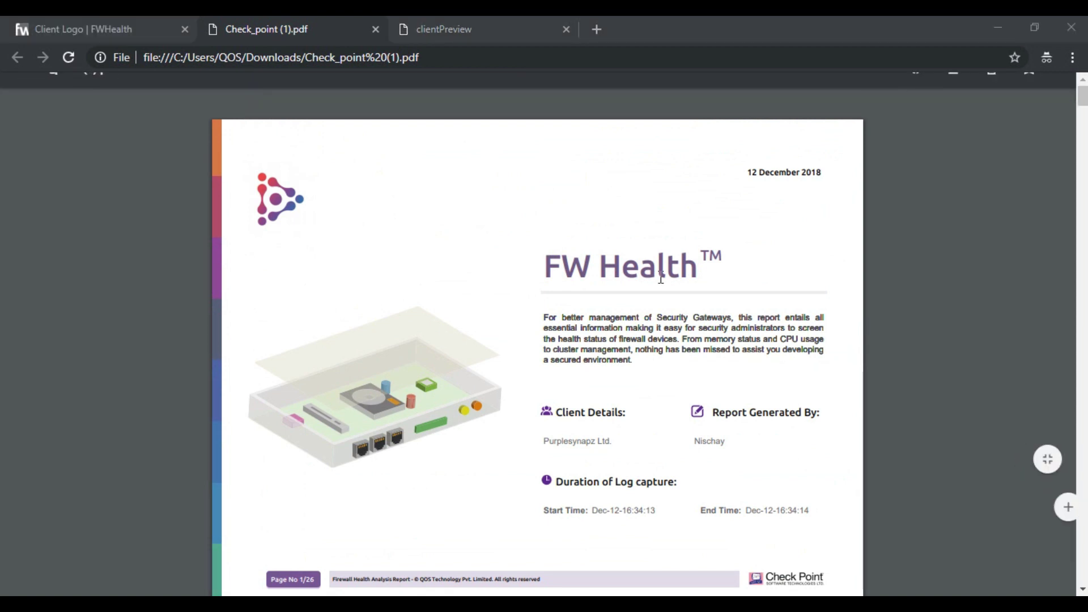
{"action": "left_click", "coordinate": [108, 29]}
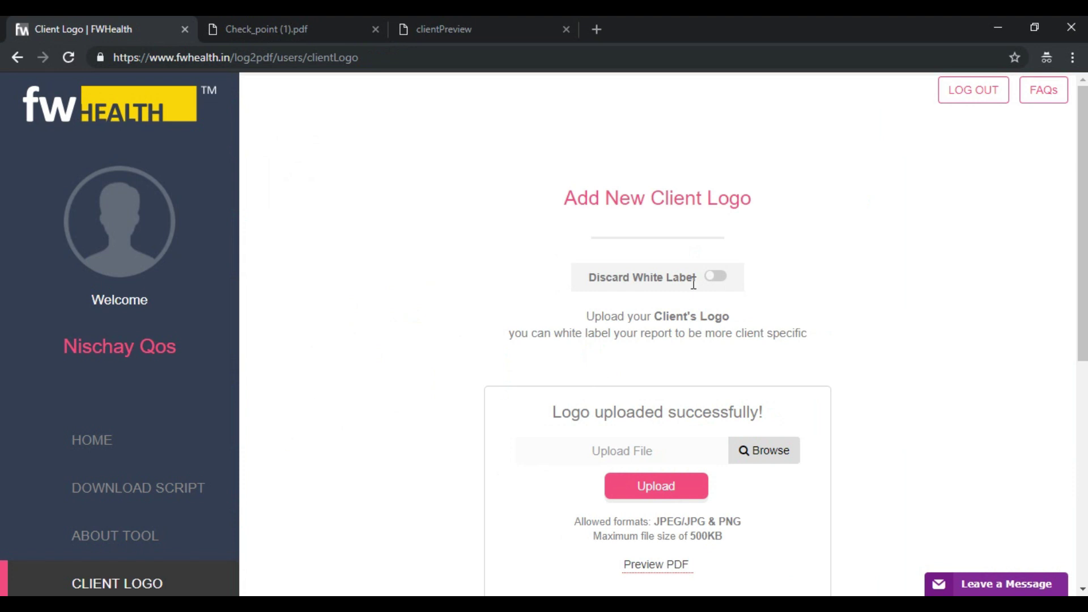
Turn on Discard White Label so reports use the default QOS logo, then go HOME
{"action": "left_click", "coordinate": [714, 280]}
{"action": "left_click", "coordinate": [715, 281]}
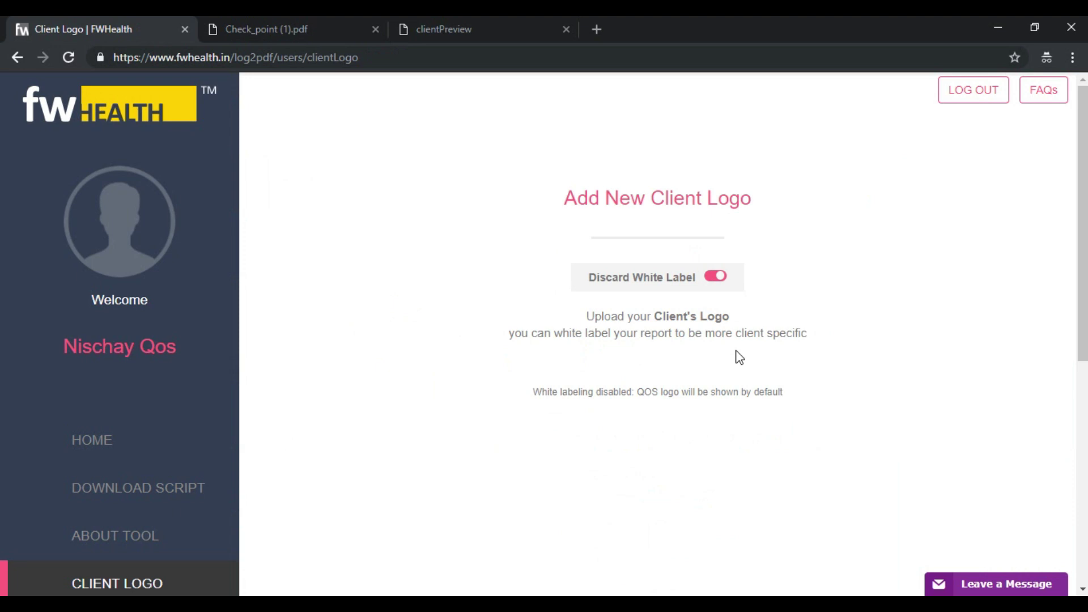
{"action": "left_click", "coordinate": [229, 434]}
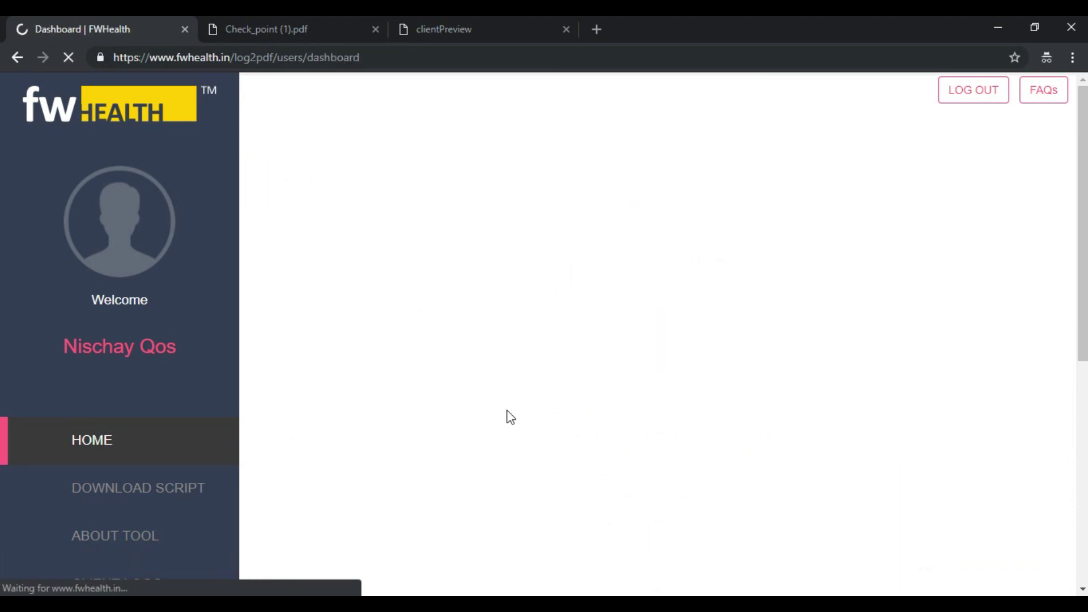